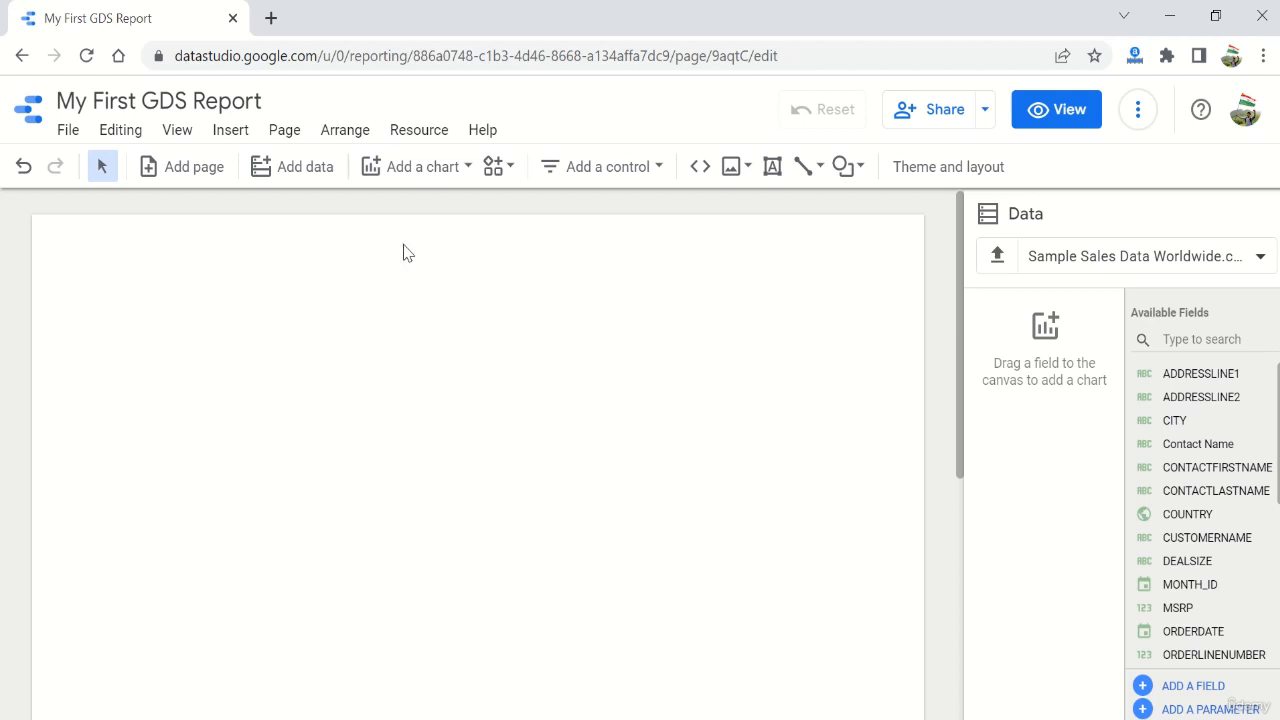
click(228, 136)
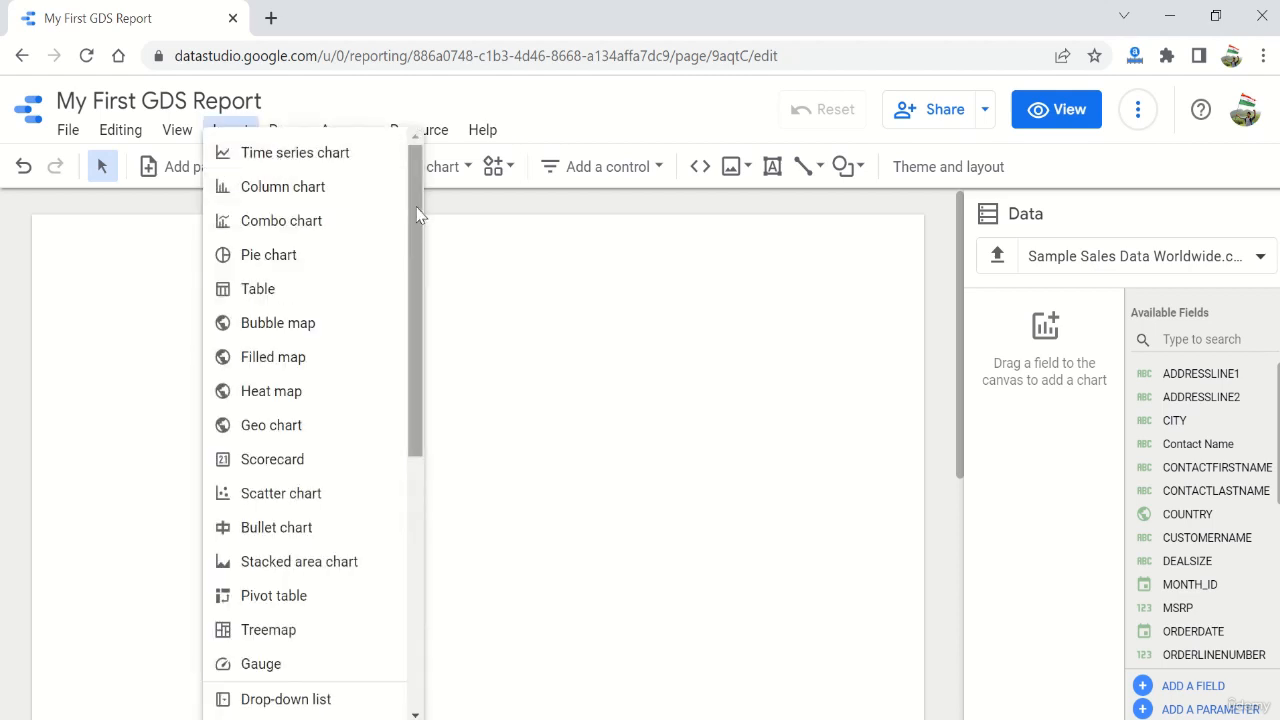
drag(418, 216, 405, 170)
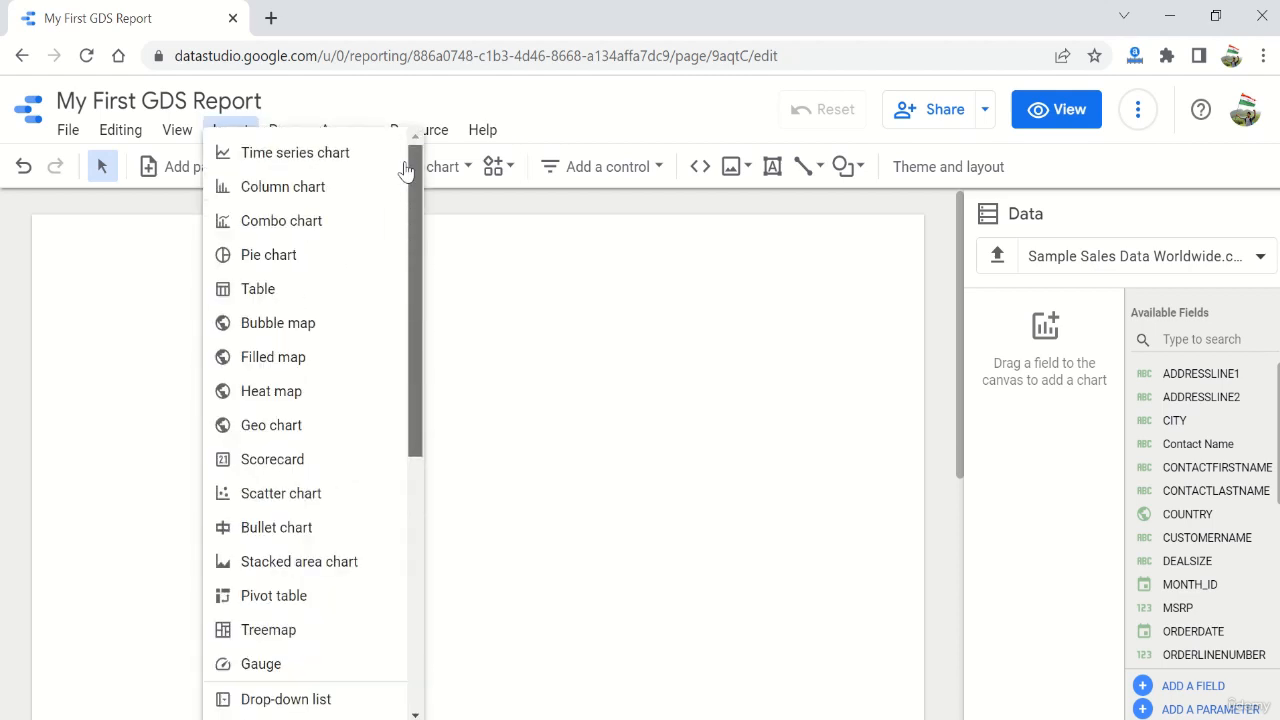
click(517, 240)
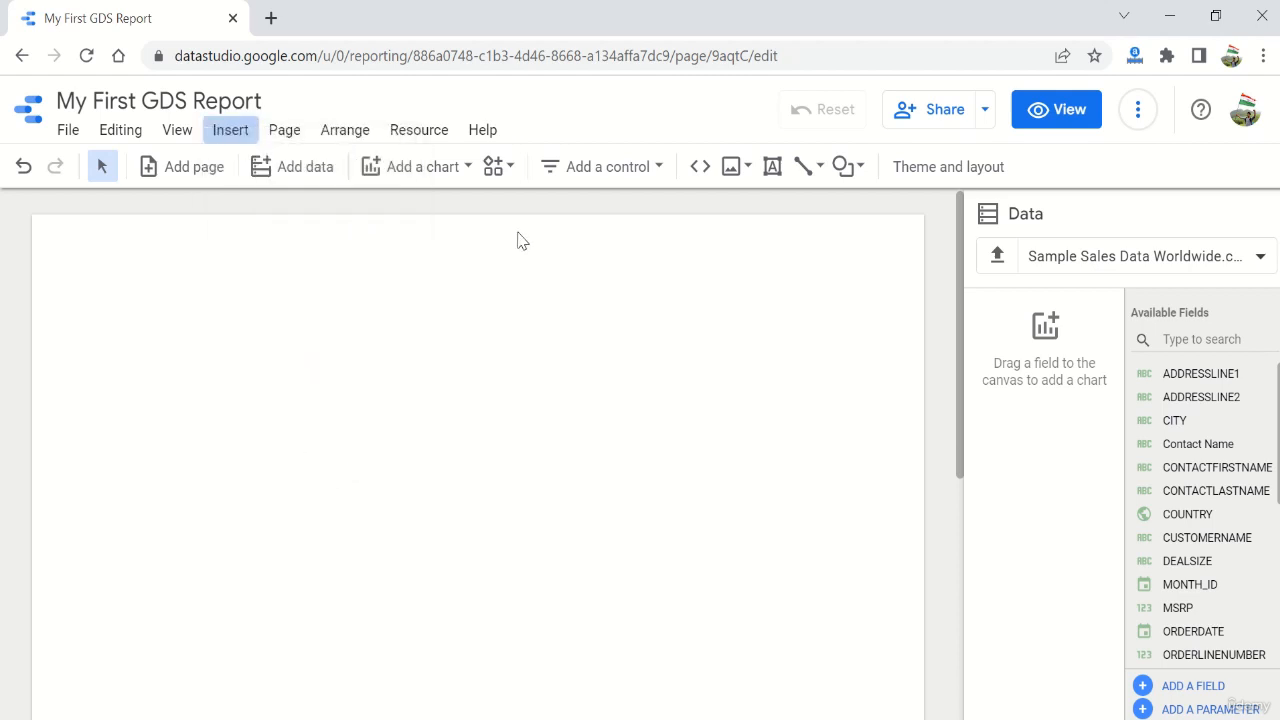
Insert a plain table chart in the upper-left part of the blank report page.
click(418, 172)
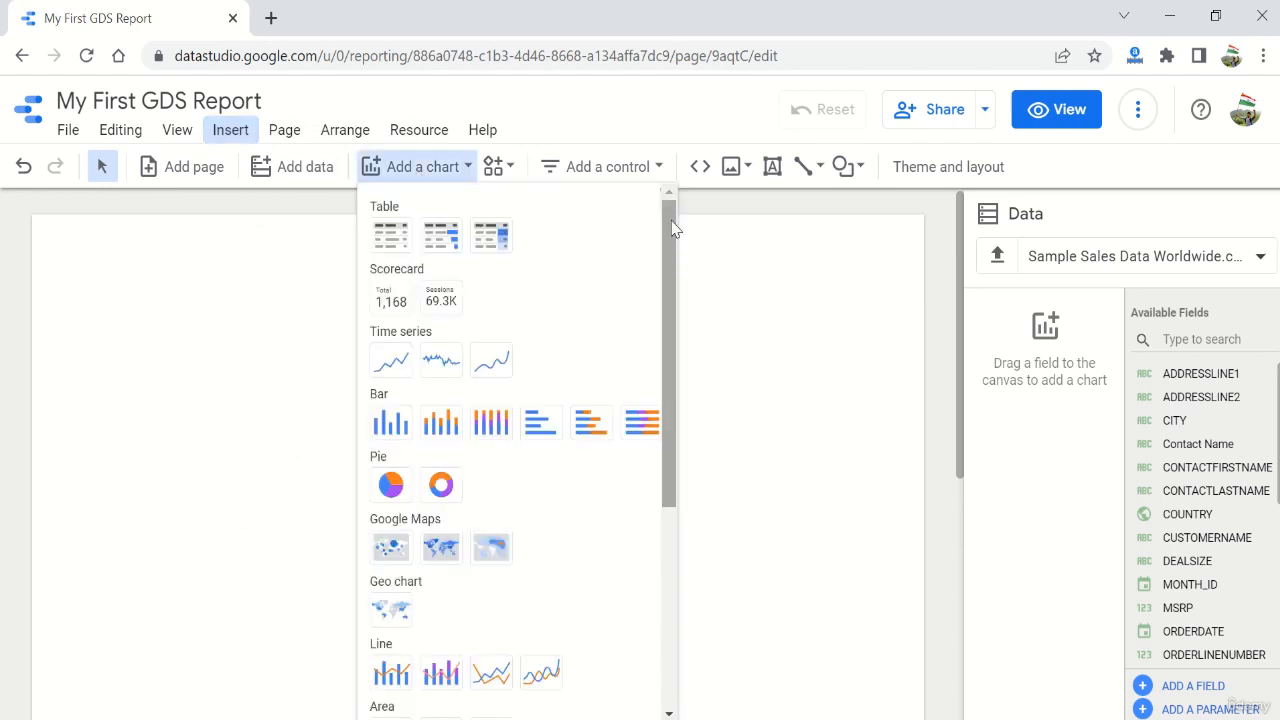
mouse_move(673, 229)
mouse_down()
mouse_move(673, 445)
mouse_move(665, 250)
mouse_up()
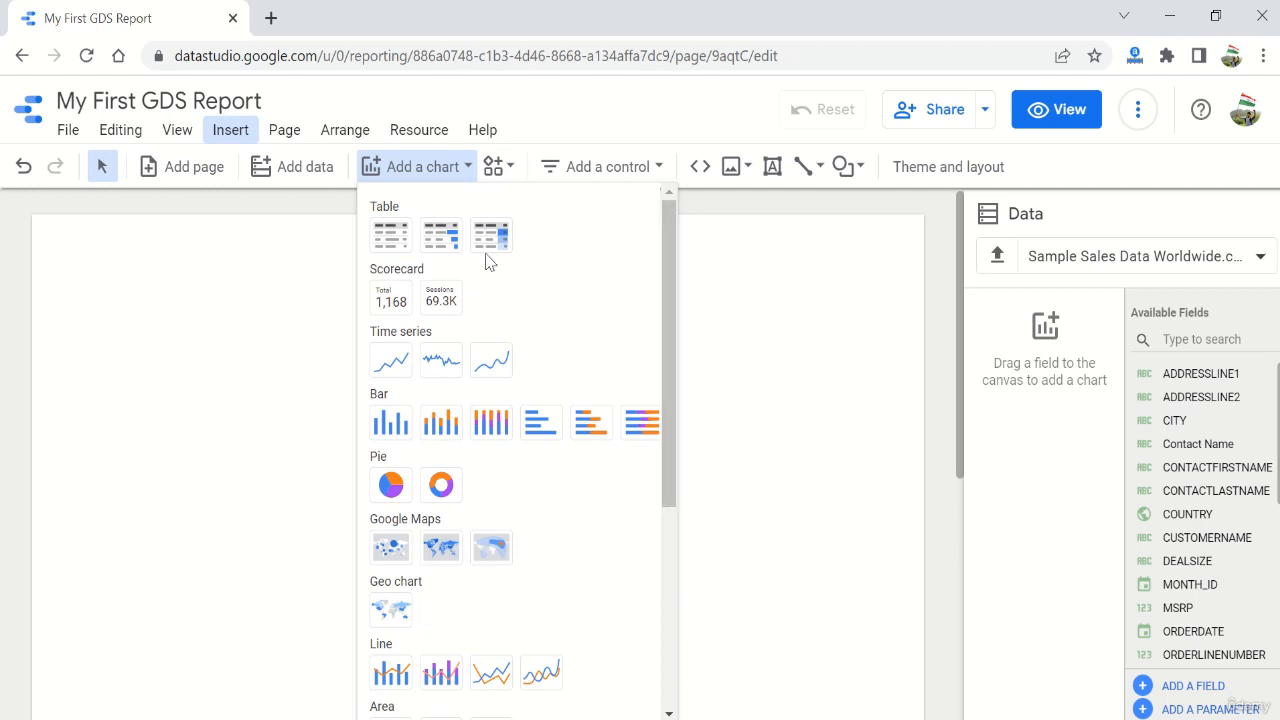
click(390, 240)
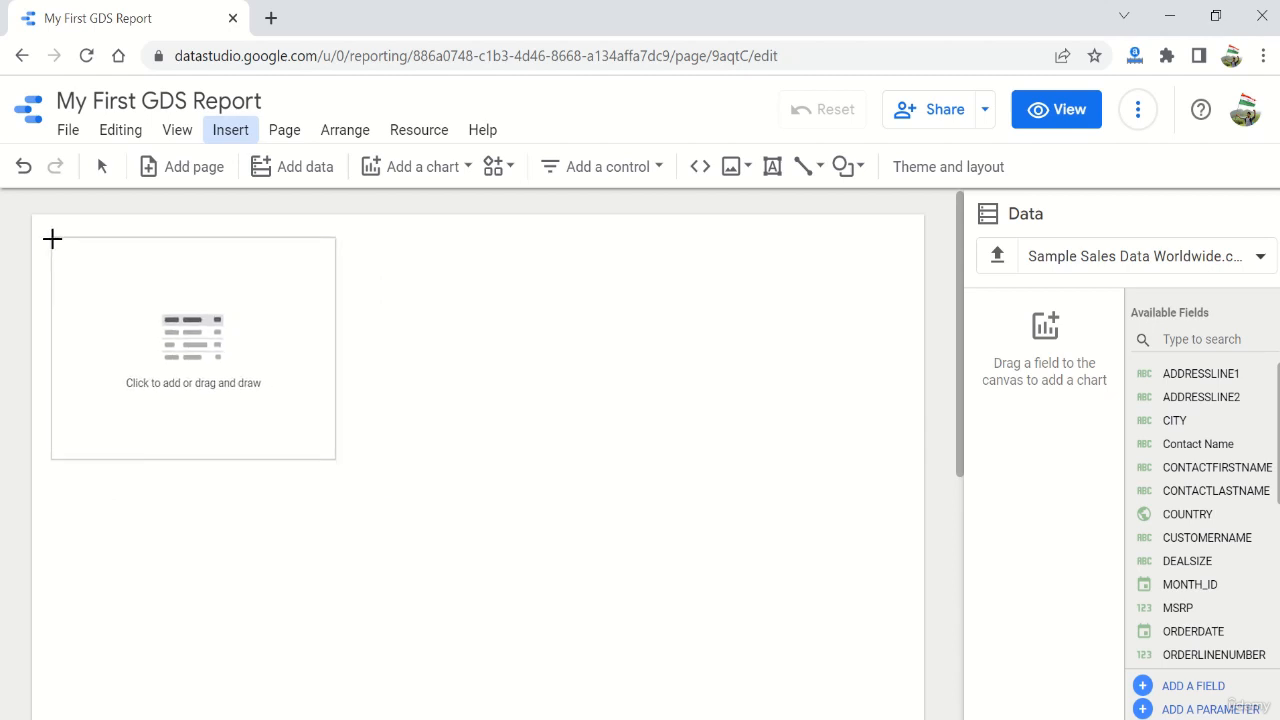
mouse_move(52, 239)
mouse_down()
mouse_move(350, 475)
mouse_move(450, 580)
mouse_up()
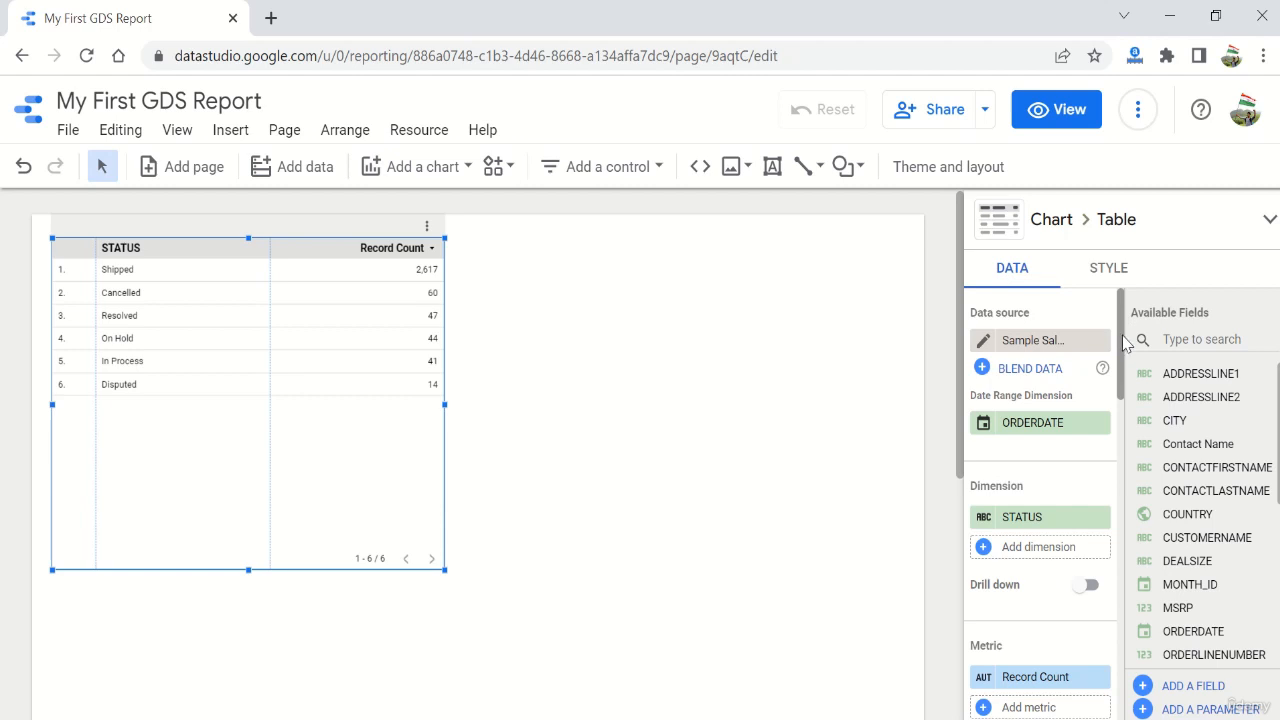
Replace the table's STATUS dimension with STATE.
mouse_move(1123, 336)
mouse_down()
mouse_move(1124, 378)
mouse_move(1123, 318)
mouse_up()
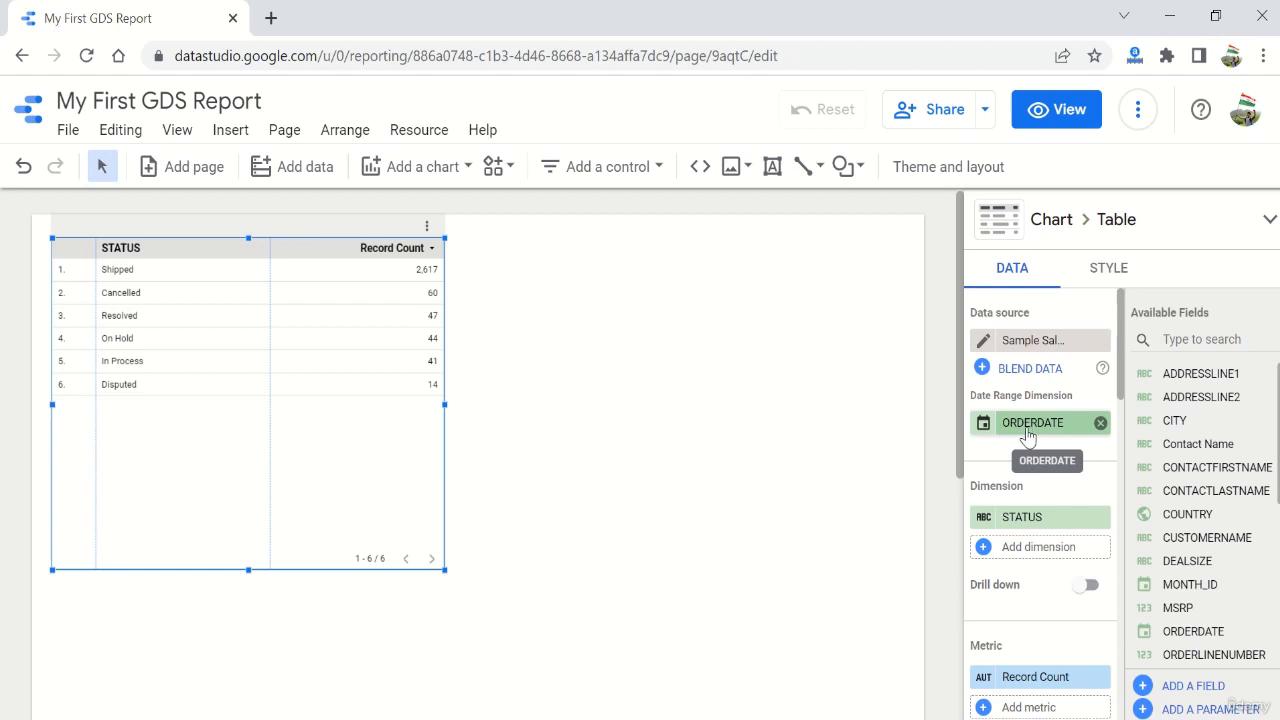
scroll(1040, 440, down, 2)
scroll(1030, 450, up, 1)
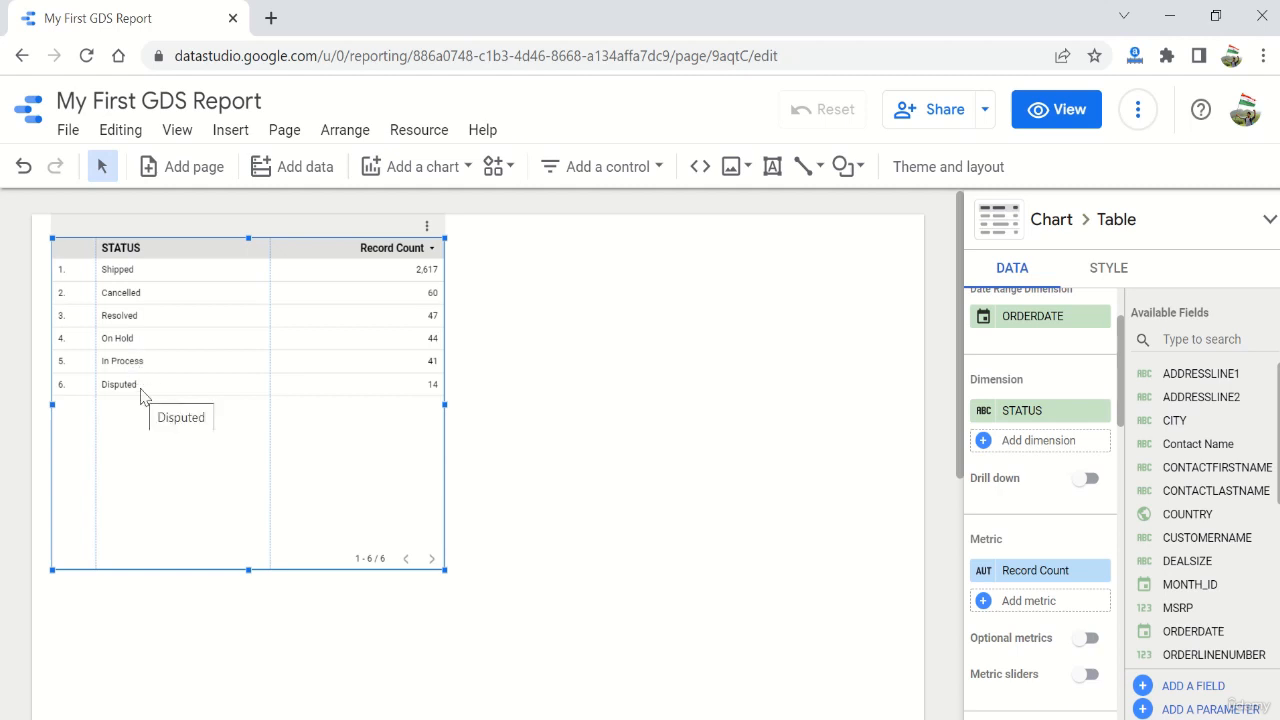
click(1032, 414)
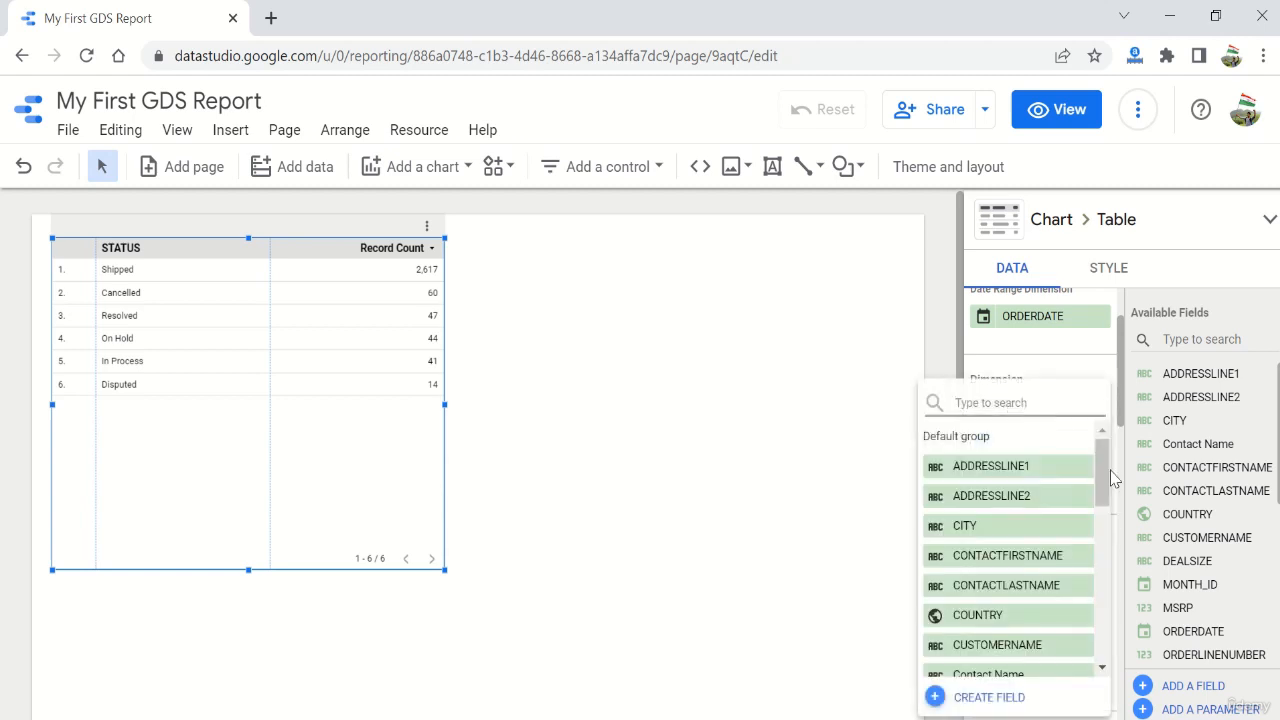
scroll(1105, 488, down, 1)
drag(1105, 488, 1103, 605)
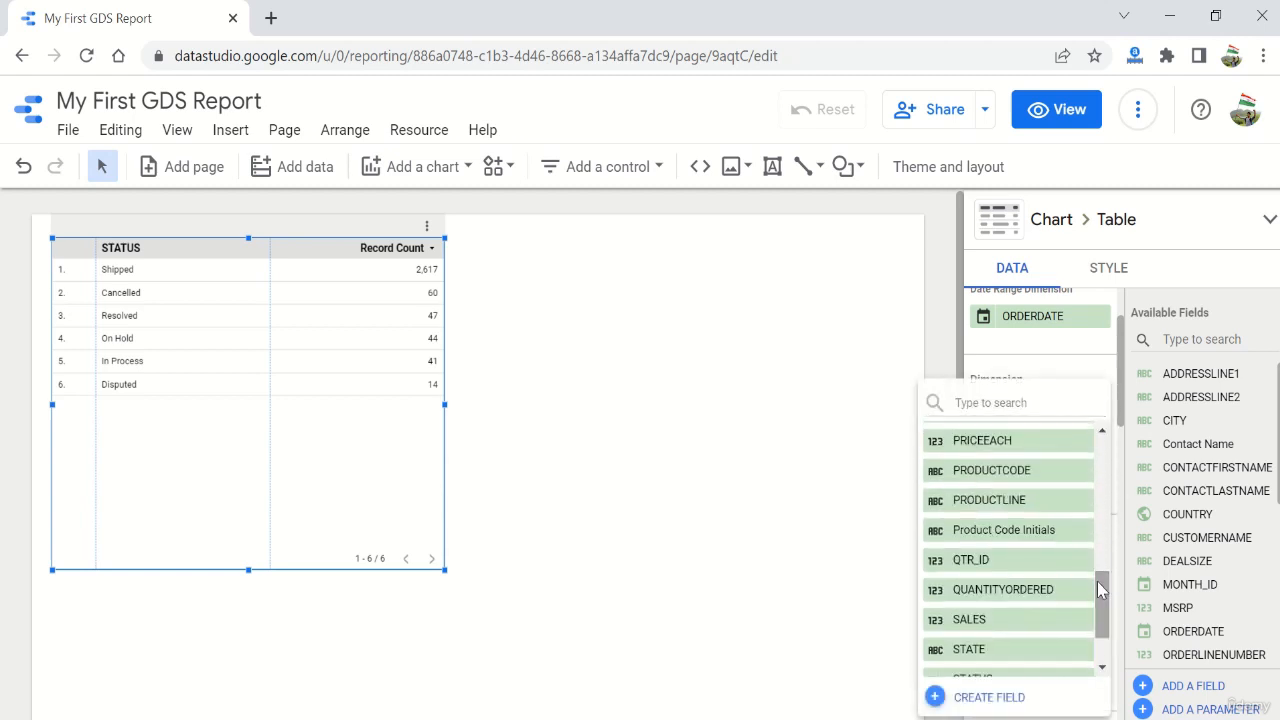
click(993, 650)
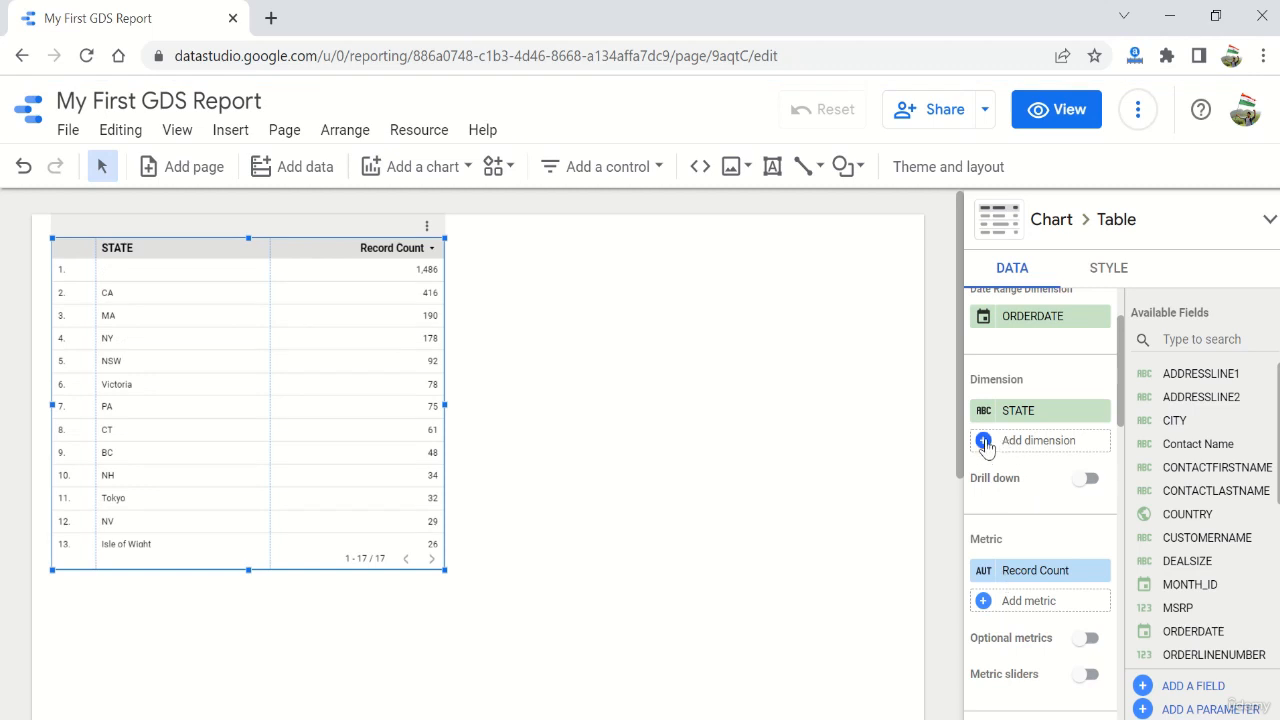
Add COUNTRY as the table's second dimension from the field picker, and remove it again.
click(985, 442)
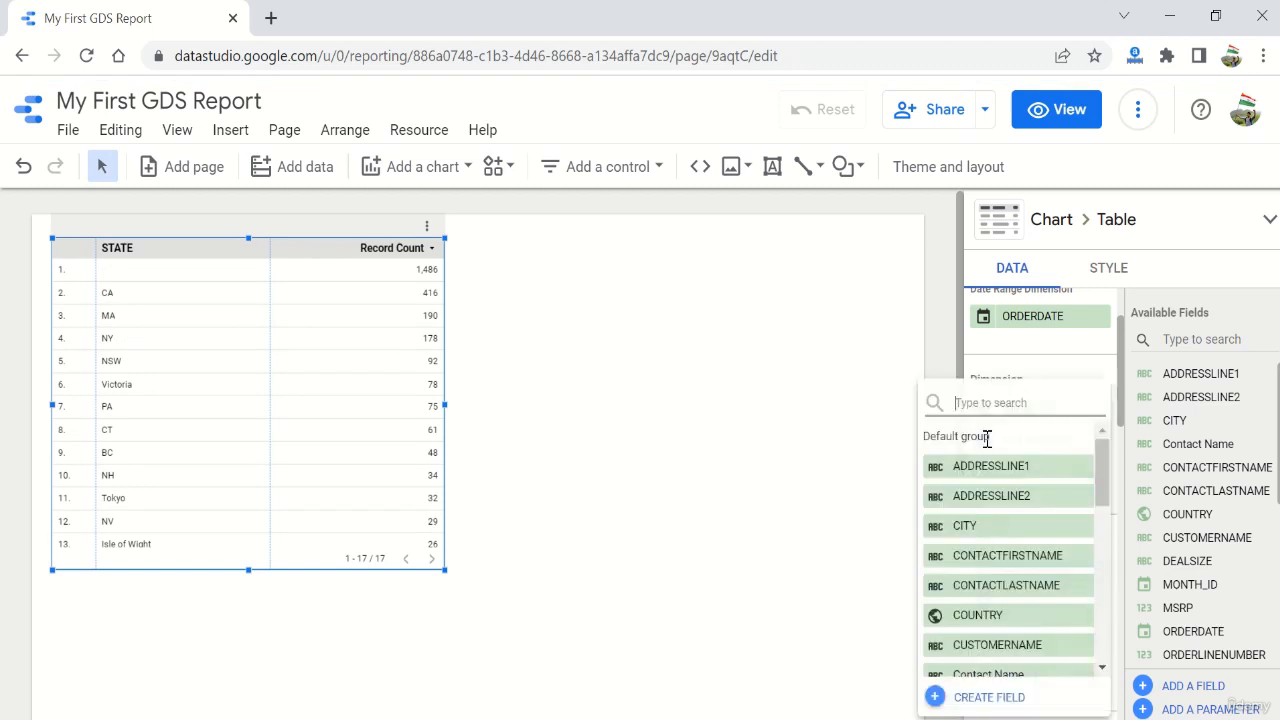
click(996, 615)
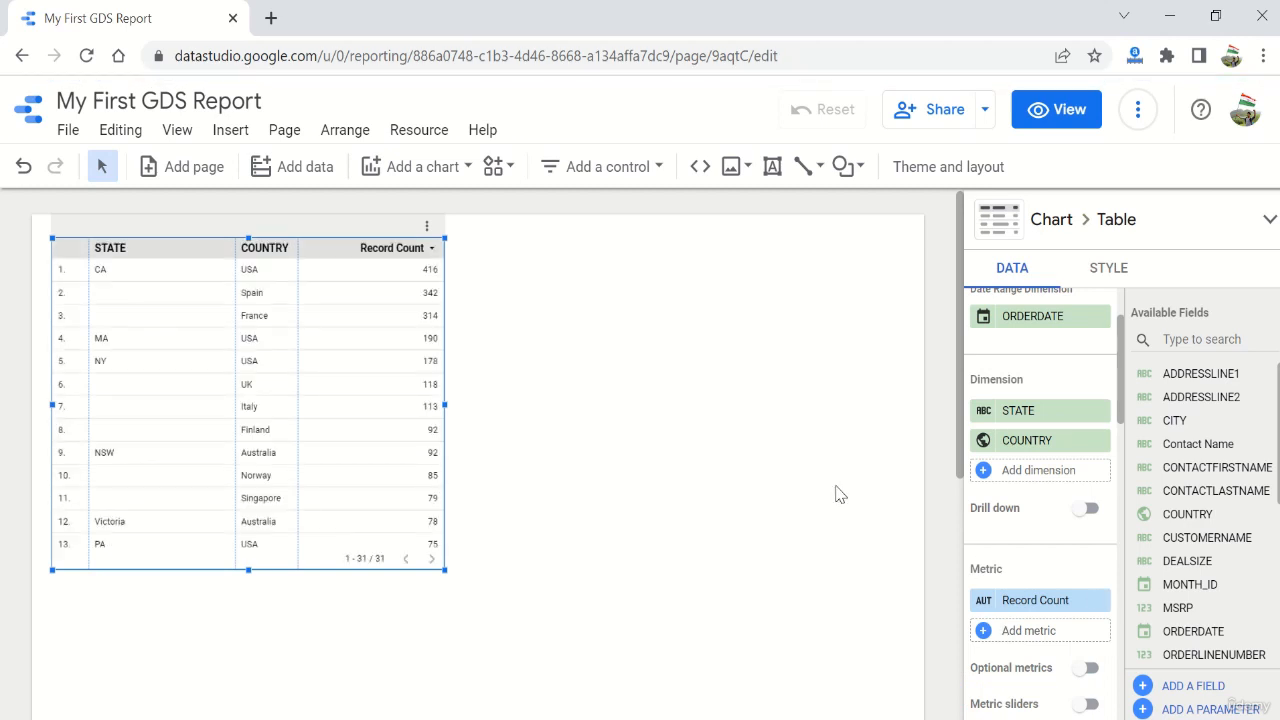
click(1100, 441)
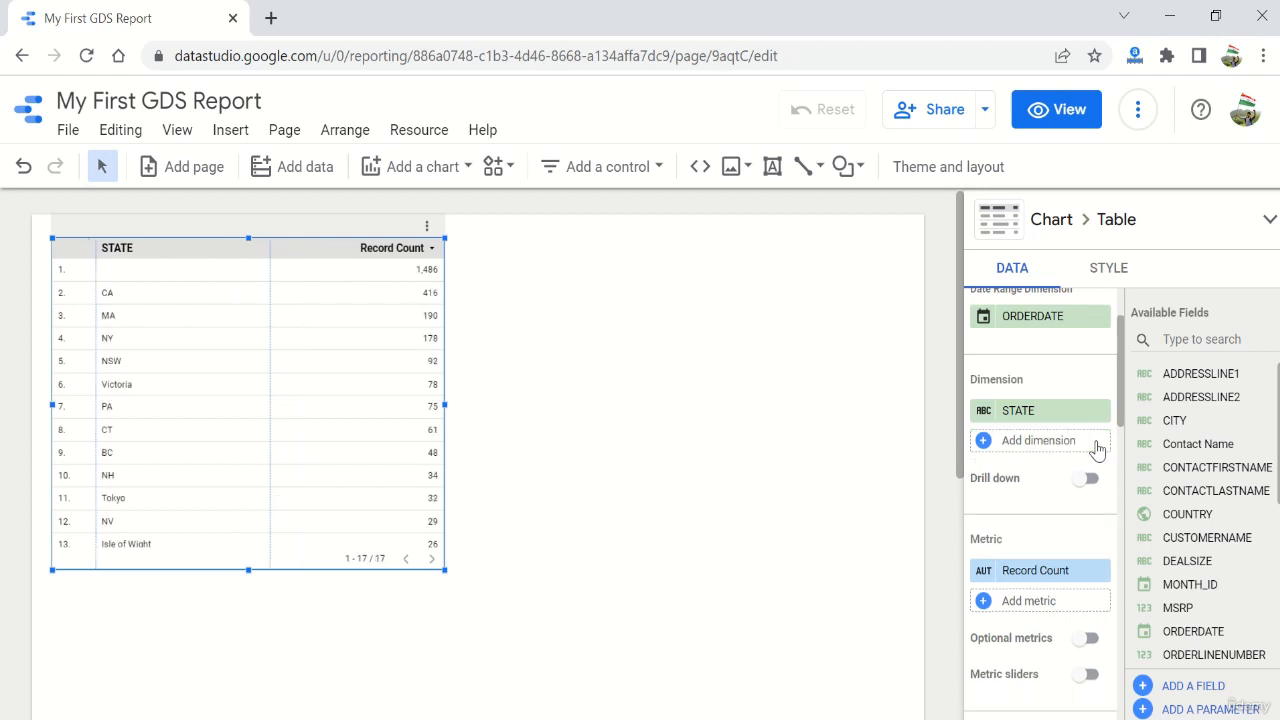
Add COUNTRY from the available fields as a dimension below STATE.
scroll(1194, 590, down, 3)
scroll(1194, 608, down, 2)
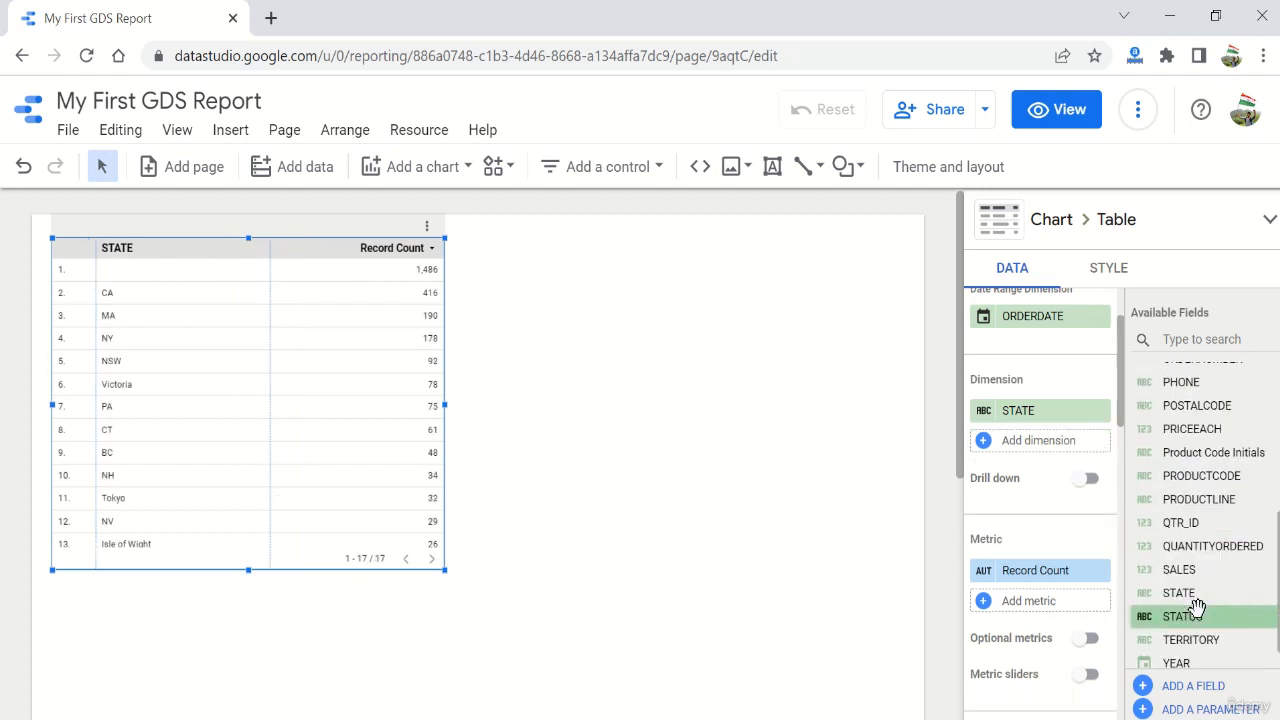
scroll(1196, 627, up, 4)
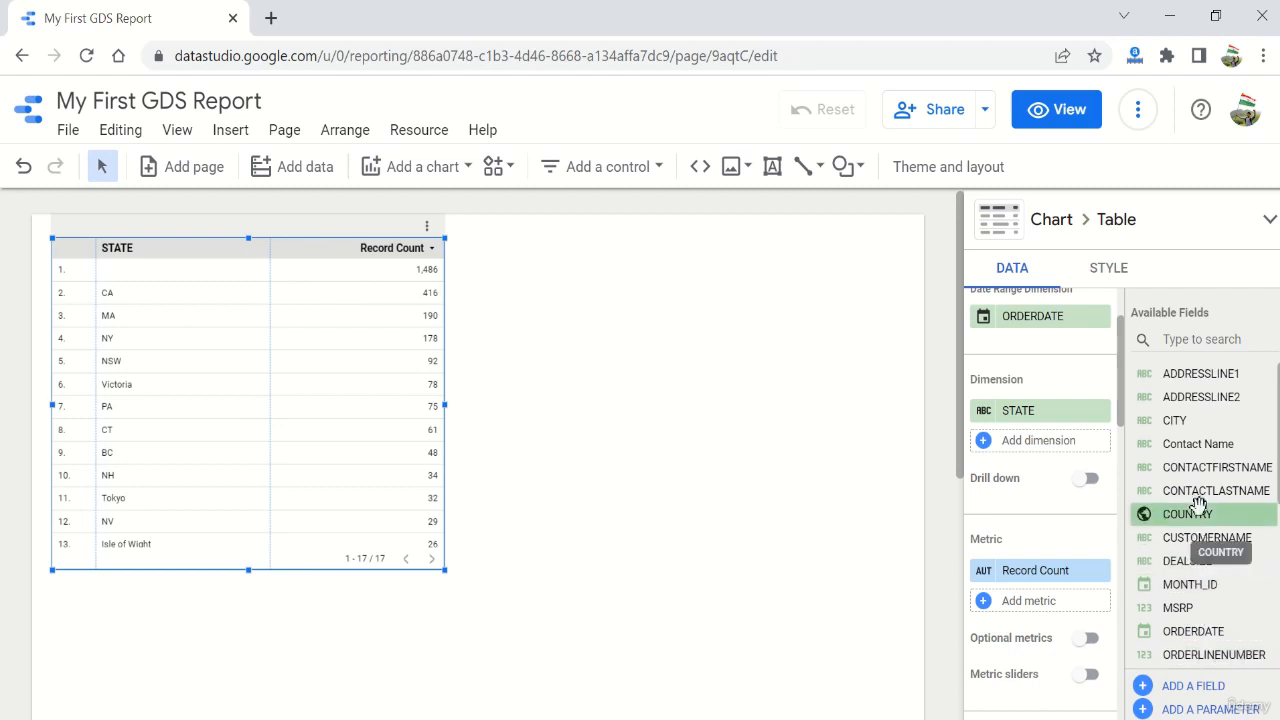
drag(1197, 515, 1058, 455)
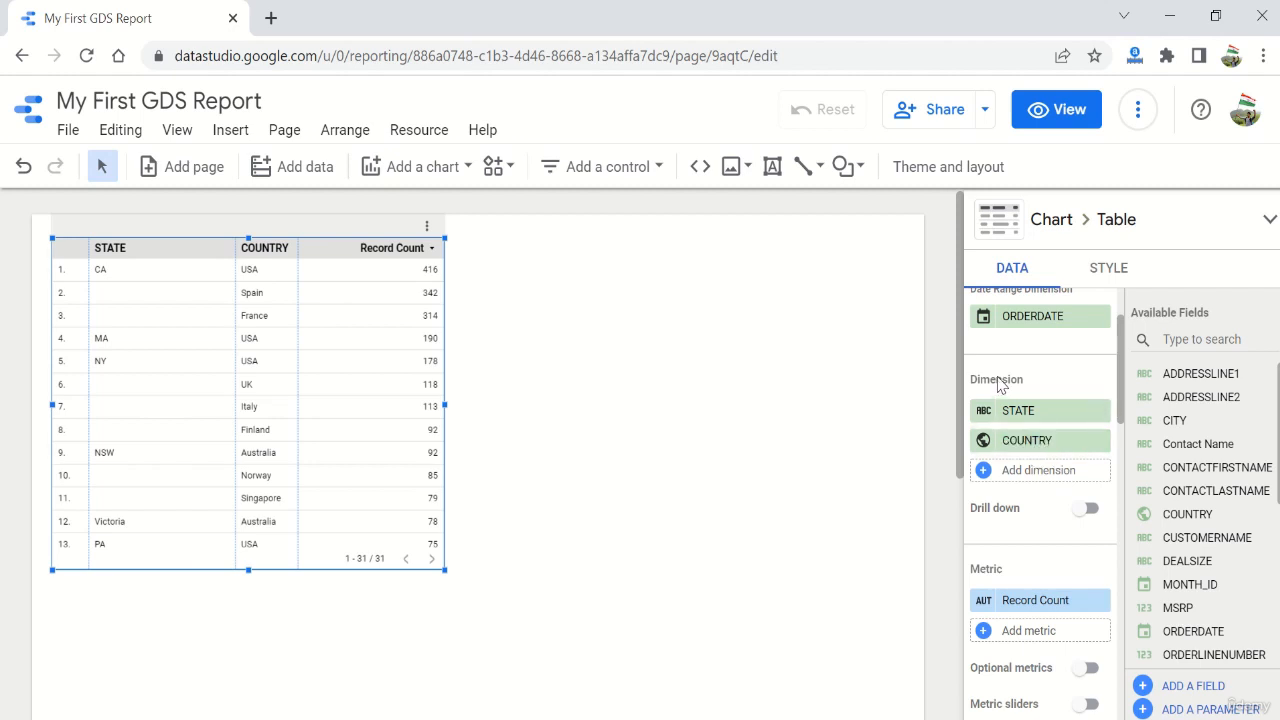
Try drill down on the table's dimensions and turn it off again.
click(1087, 508)
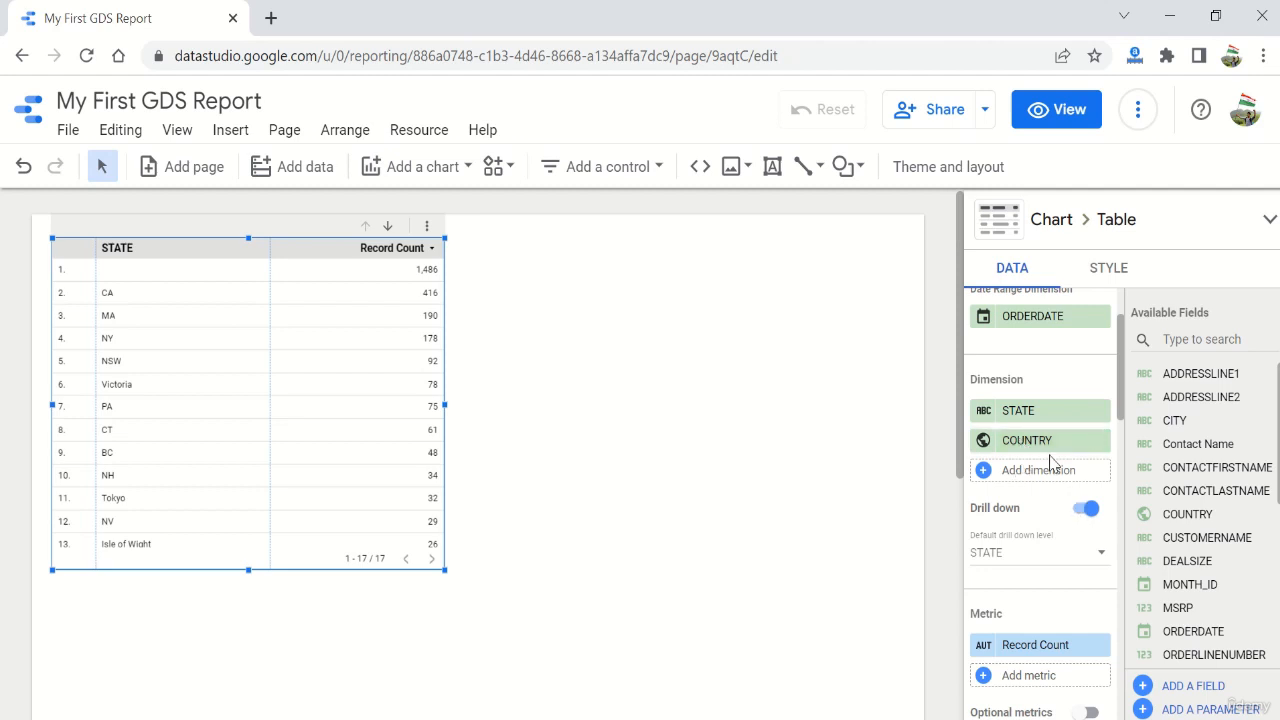
click(1085, 509)
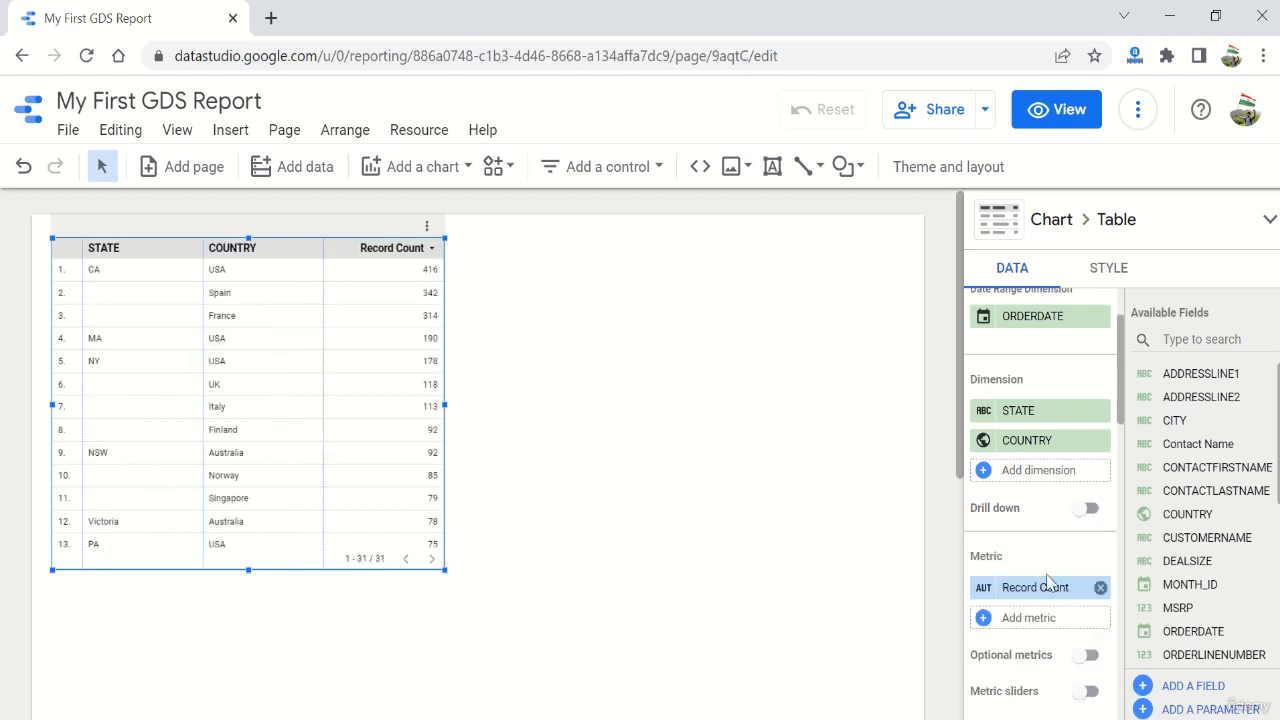
Replace the table's Record Count metric with SALES.
scroll(1063, 509, down, 1)
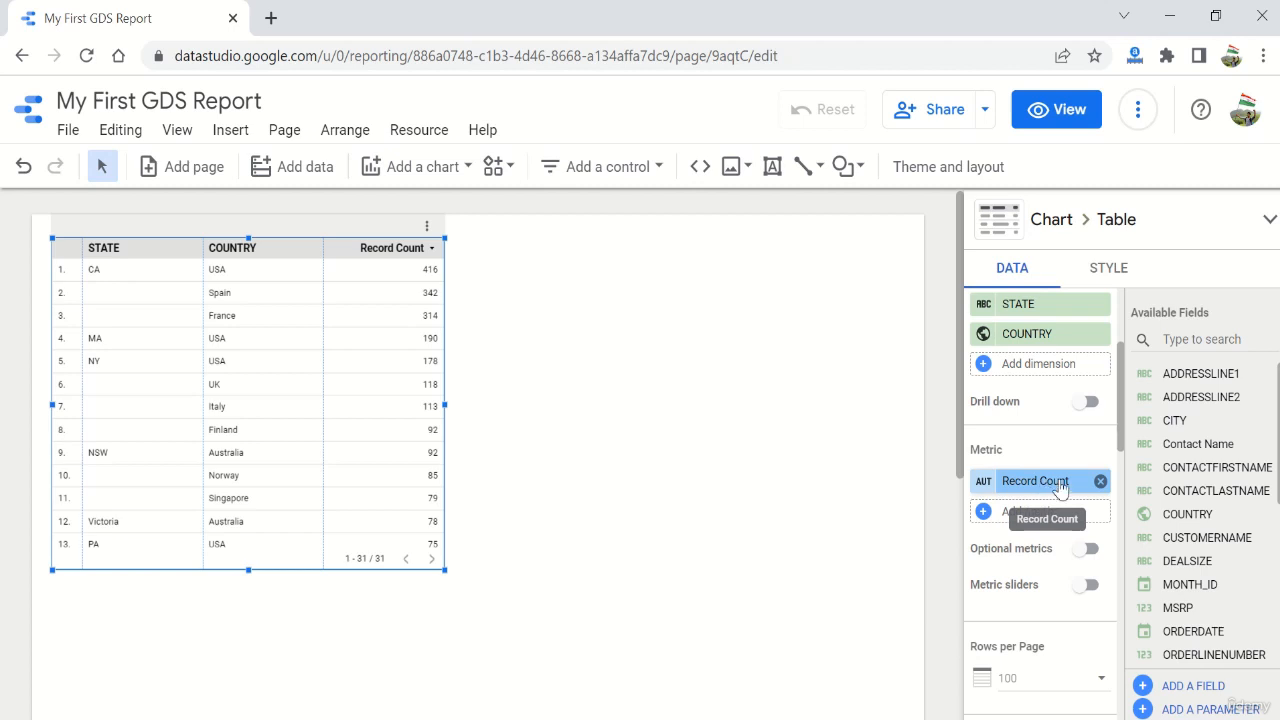
click(1058, 486)
scroll(1031, 525, down, 6)
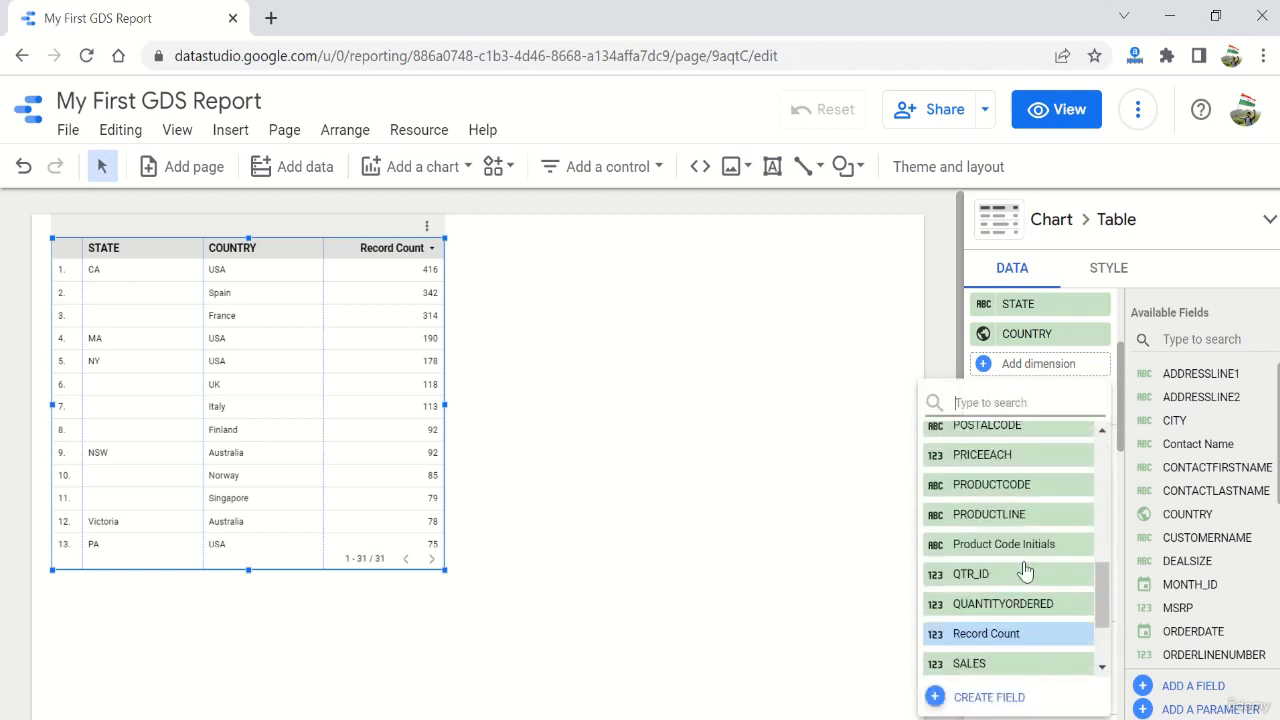
click(1003, 548)
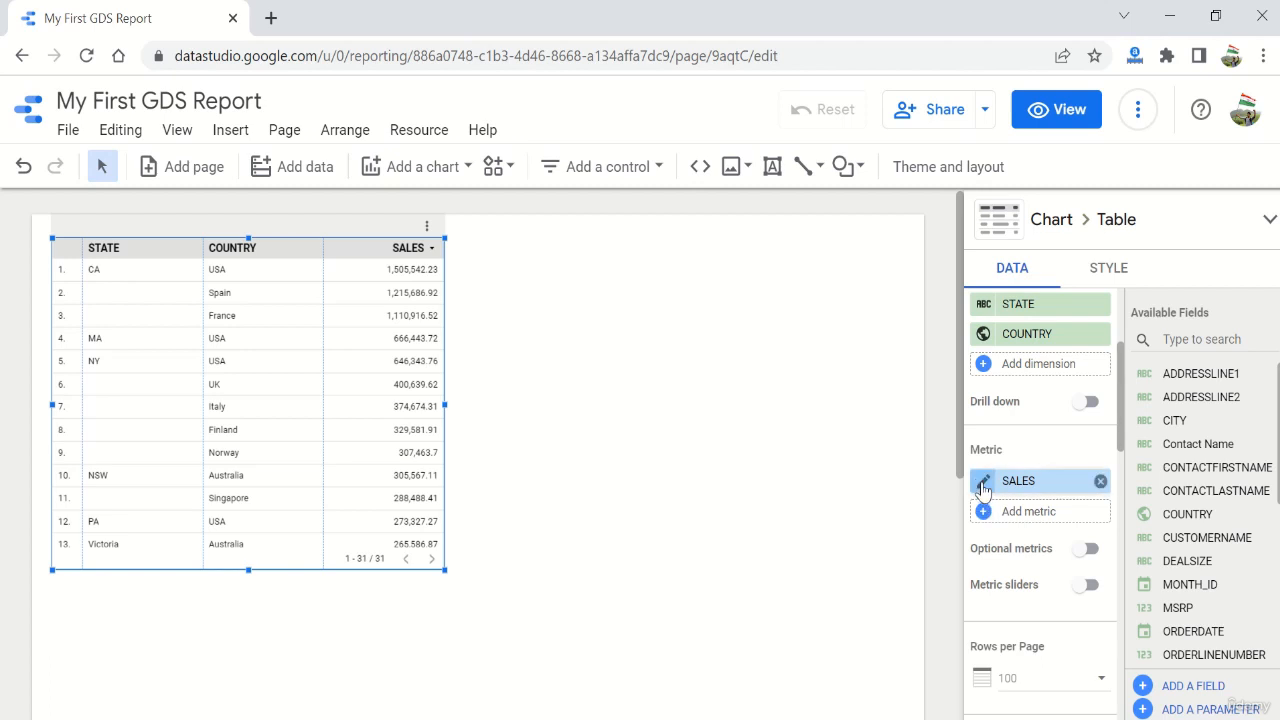
Examine the aggregation and calculation options of the SALES metric.
click(983, 486)
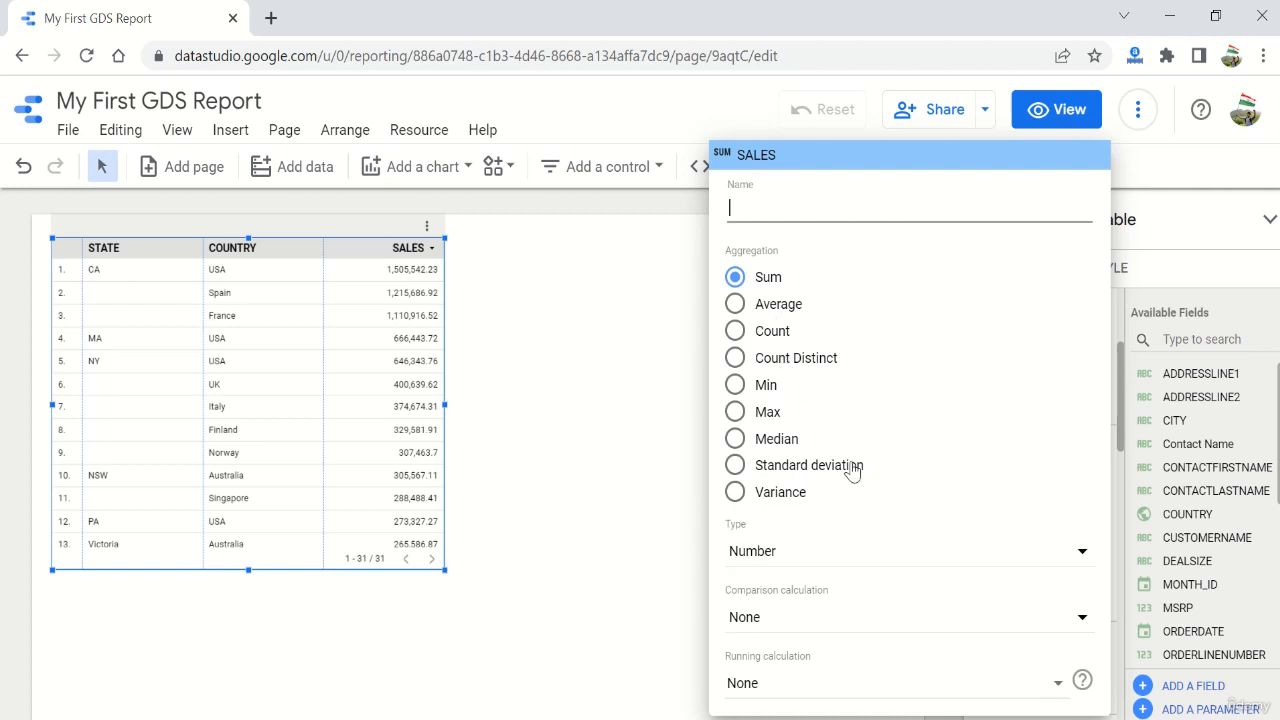
click(651, 386)
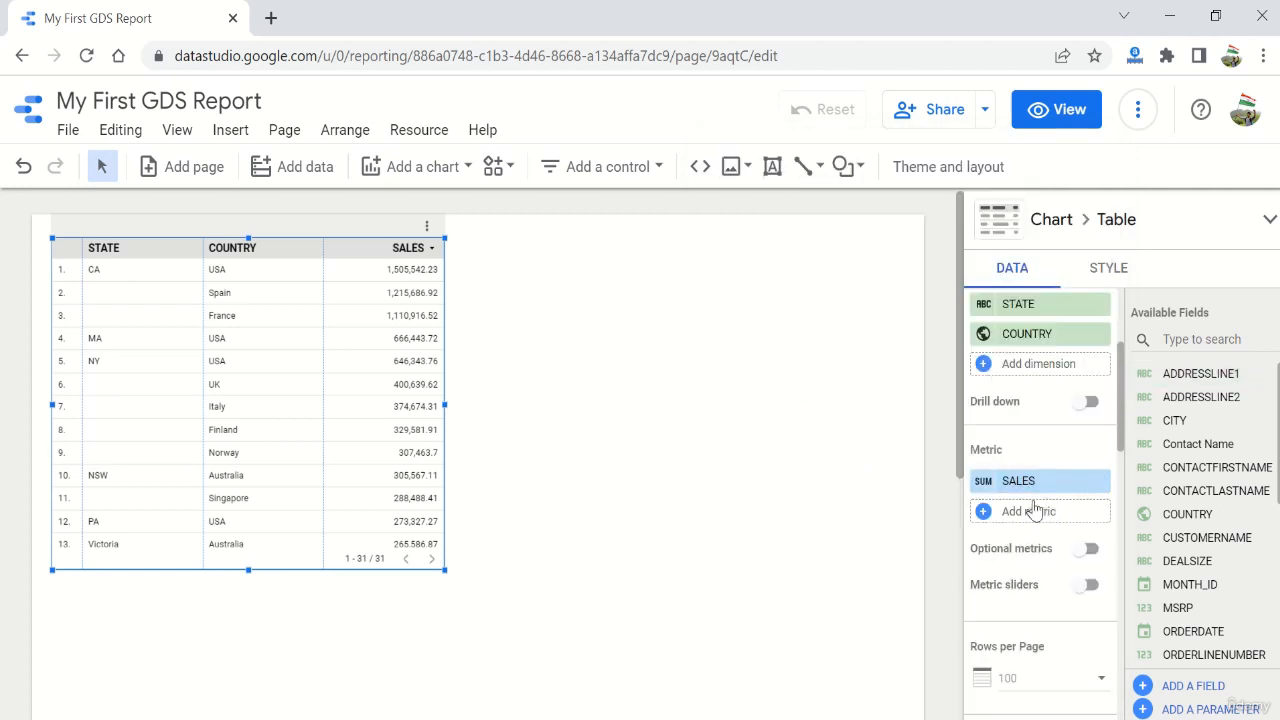
Set the table to 20 rows per page and go to its second page of rows.
scroll(1036, 511, down, 1)
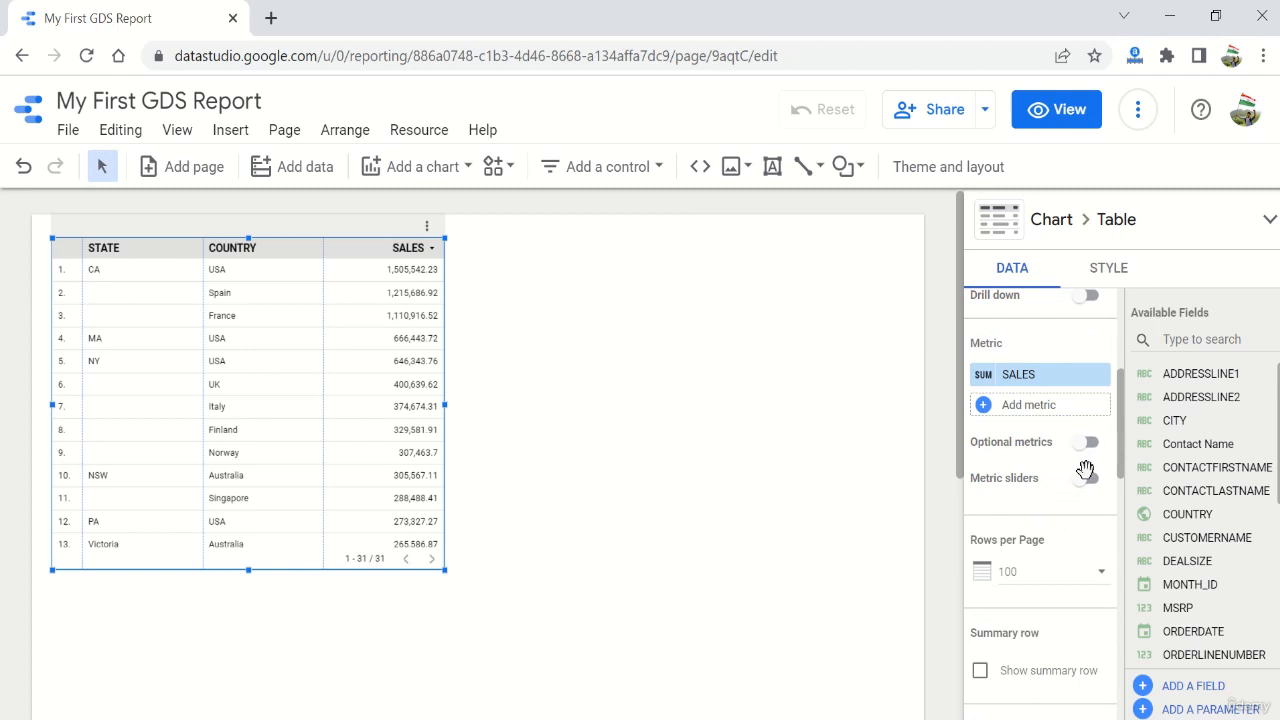
scroll(1072, 482, down, 2)
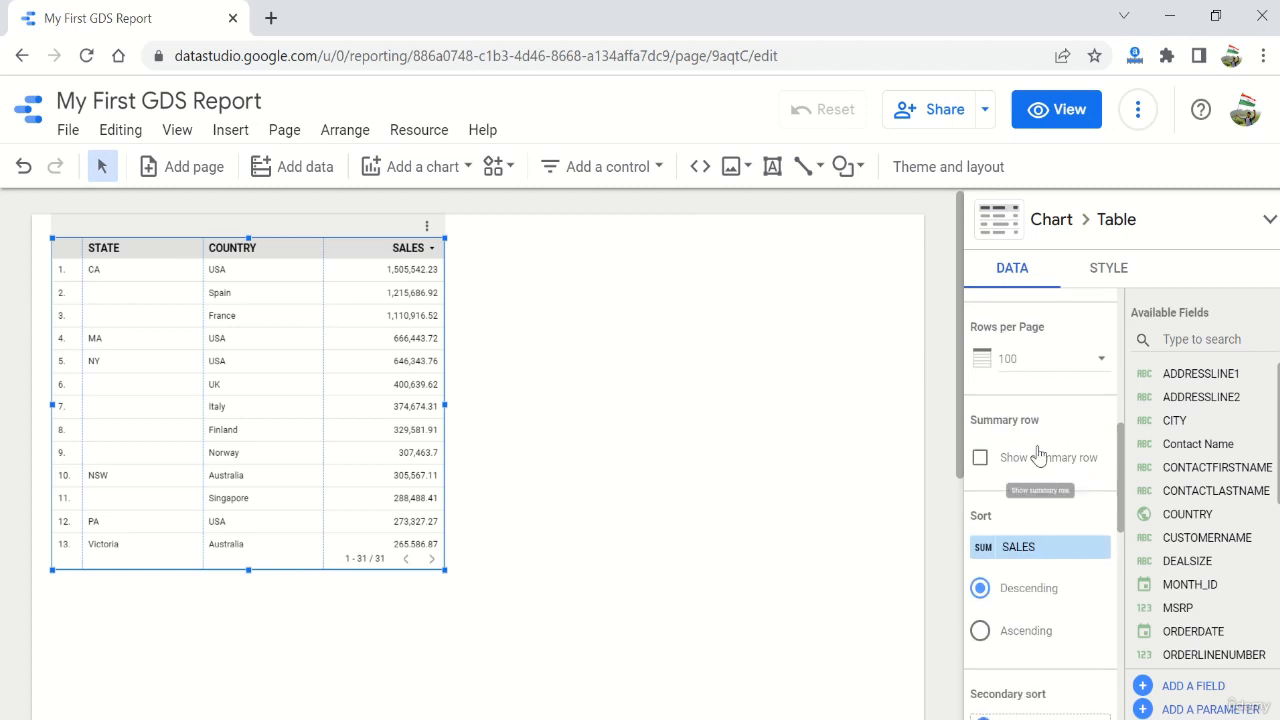
scroll(1050, 378, up, 1)
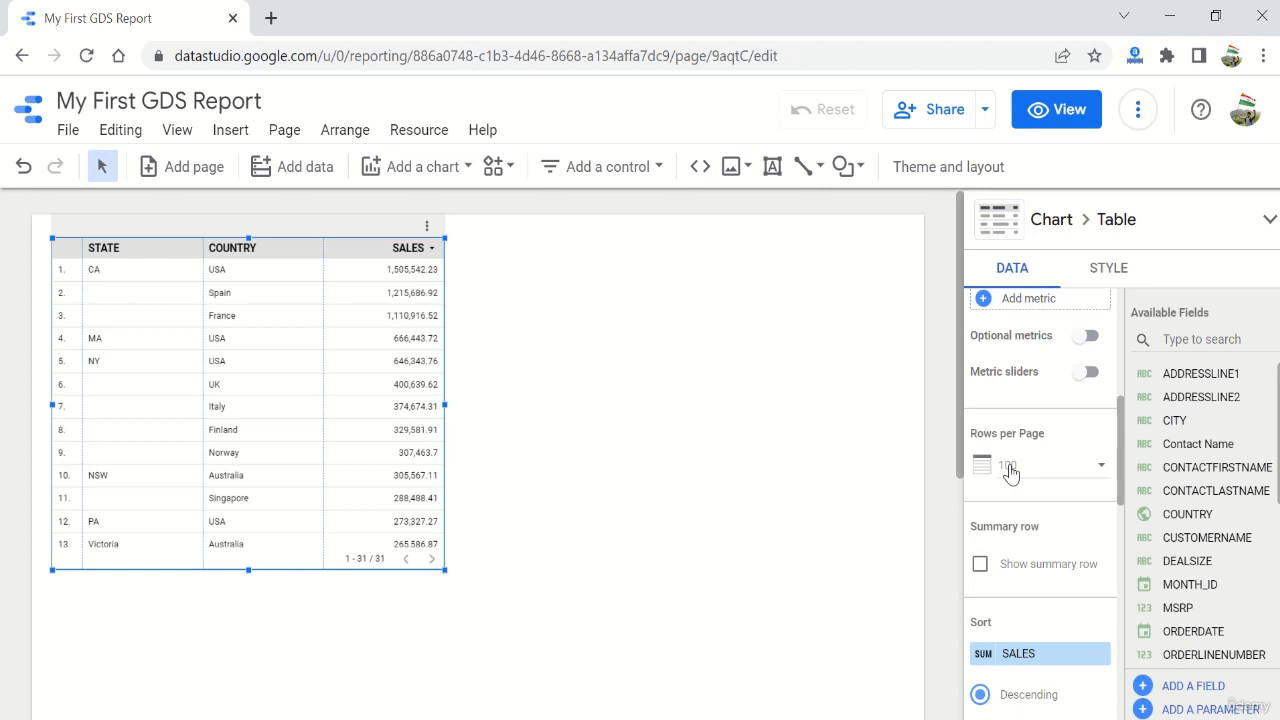
click(1019, 472)
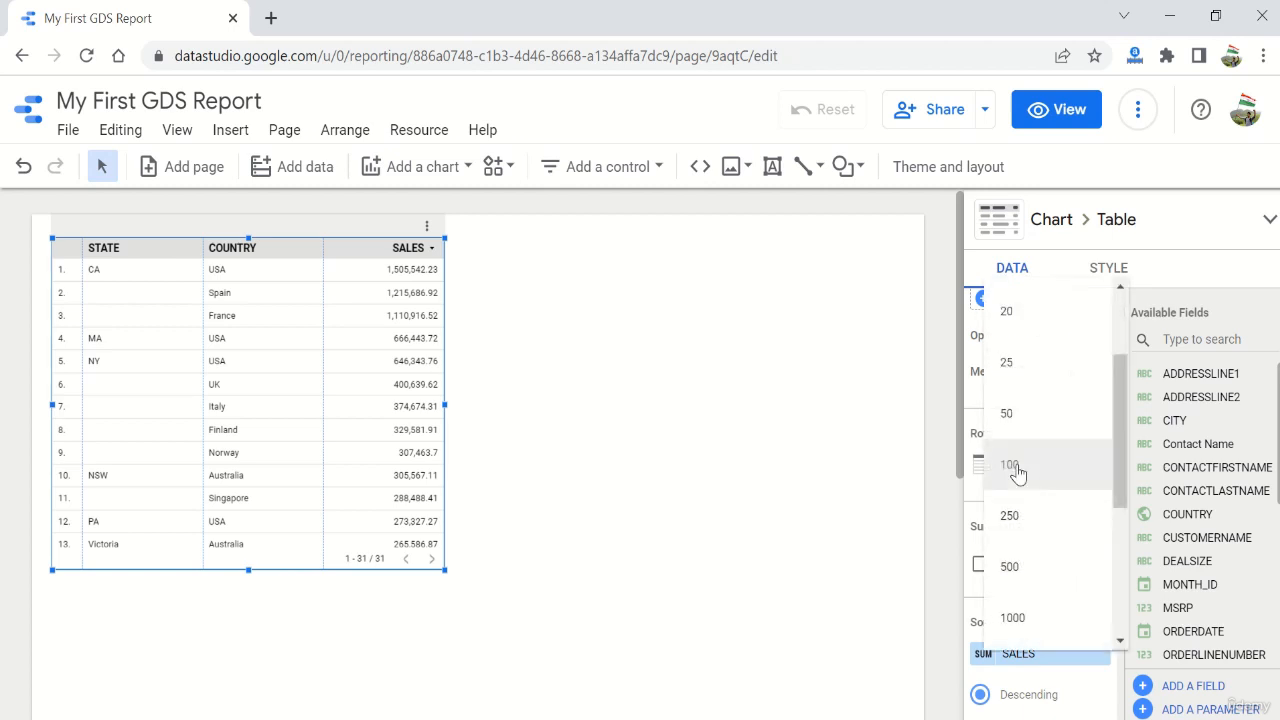
click(1040, 312)
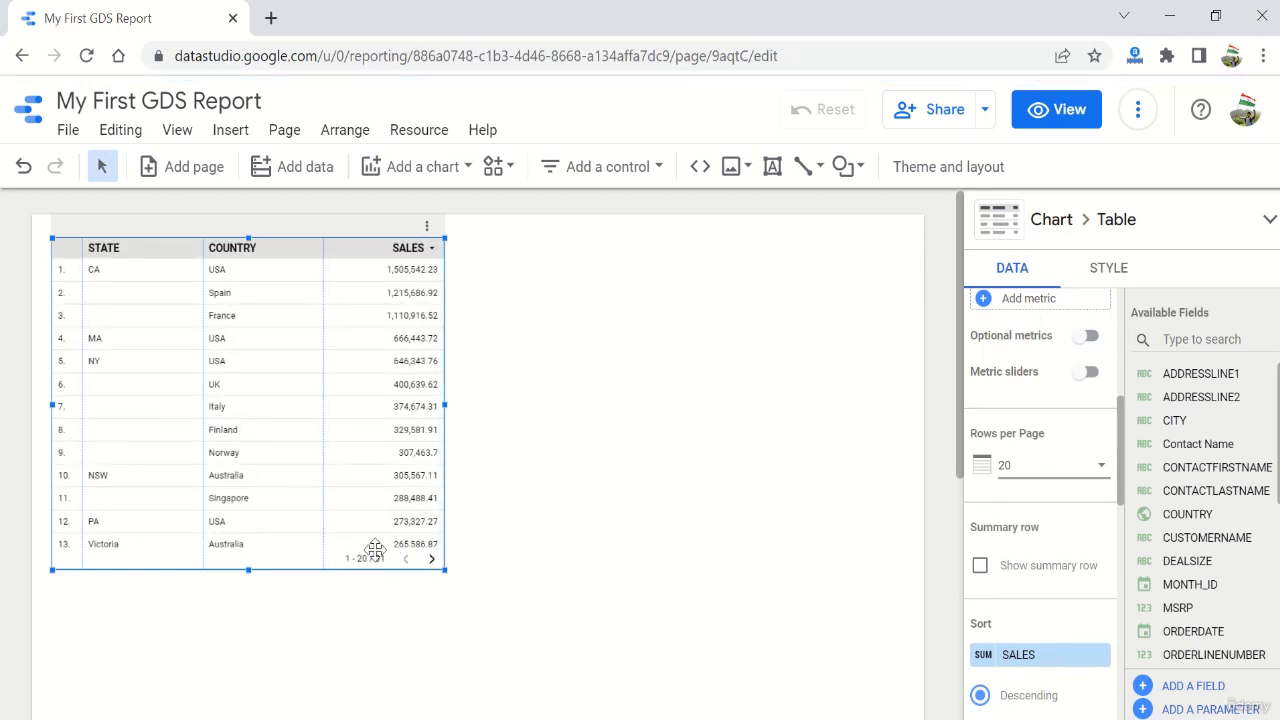
click(432, 562)
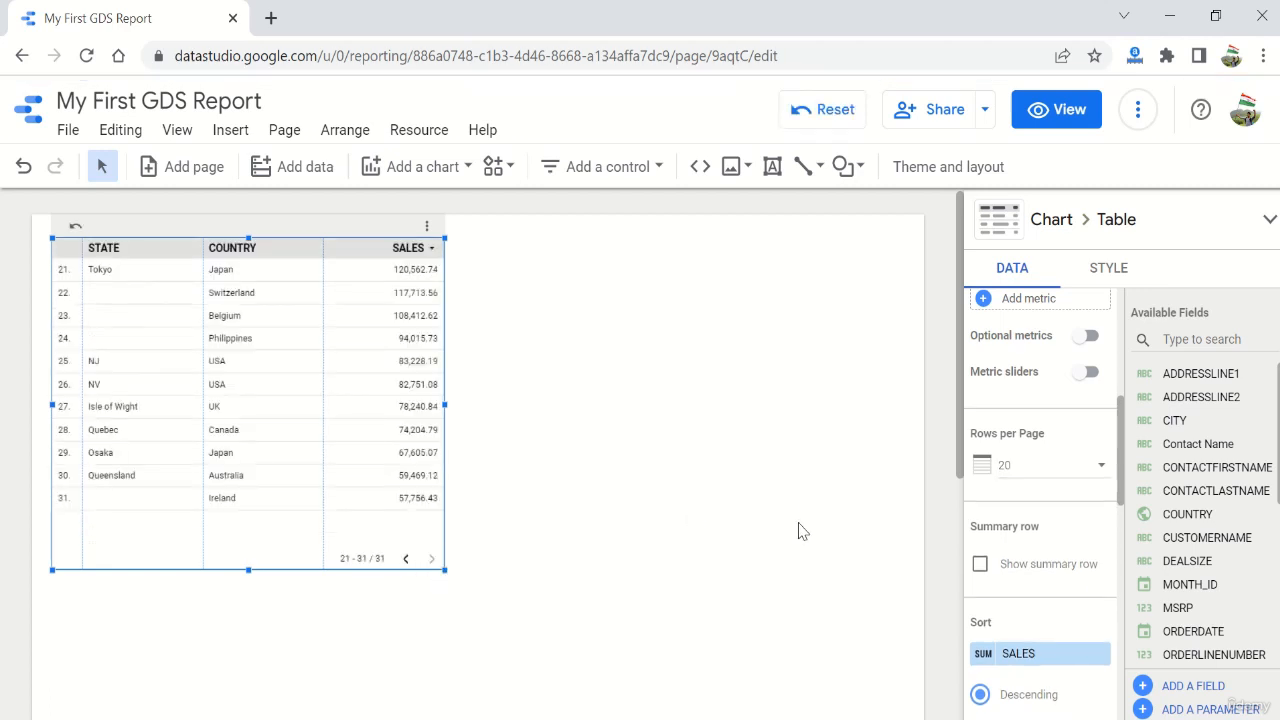
Show the summary row in the table.
scroll(1008, 563, down, 1)
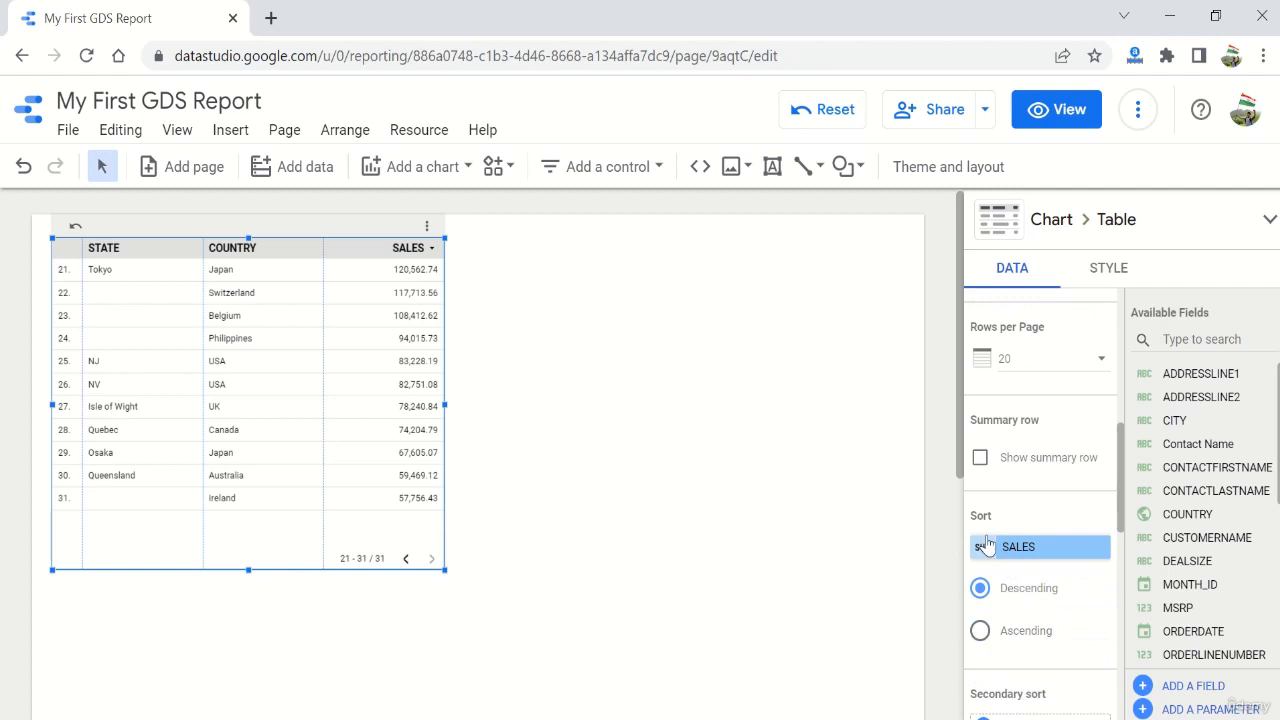
click(980, 460)
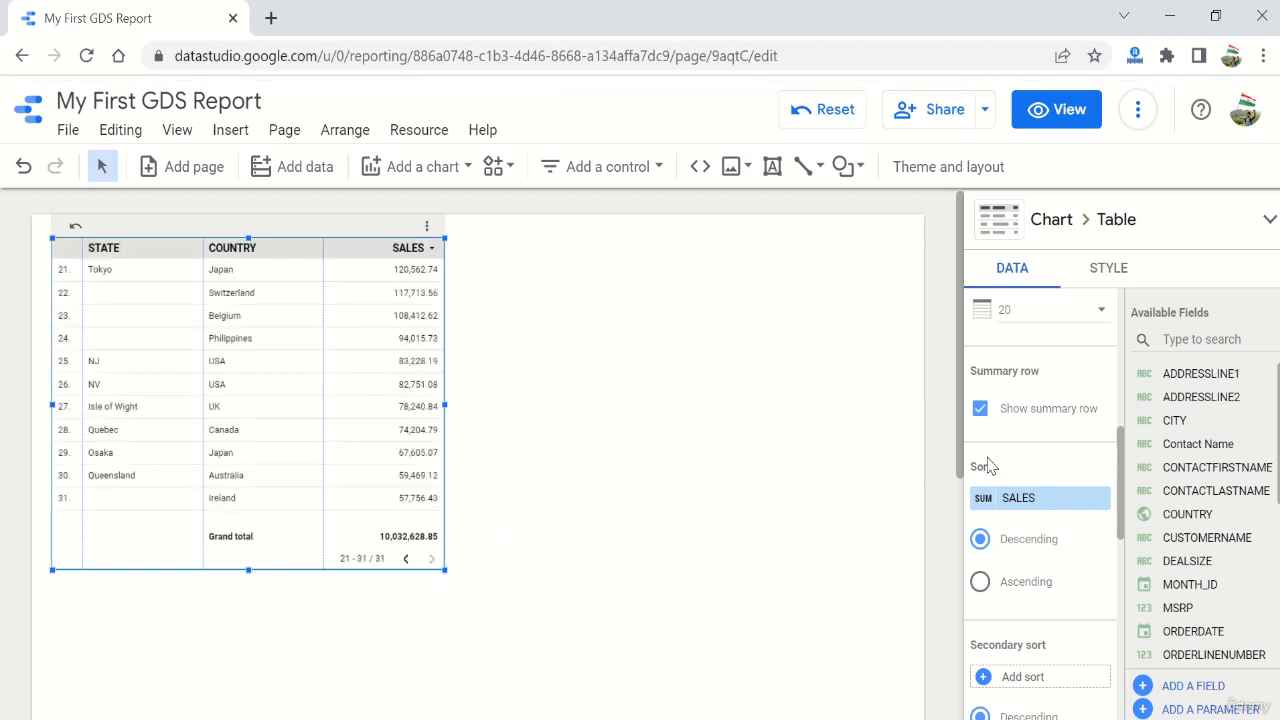
Examine the table's sort, secondary sort, default date range, filter and cross-filtering options.
scroll(1010, 540, down, 2)
scroll(995, 345, up, 2)
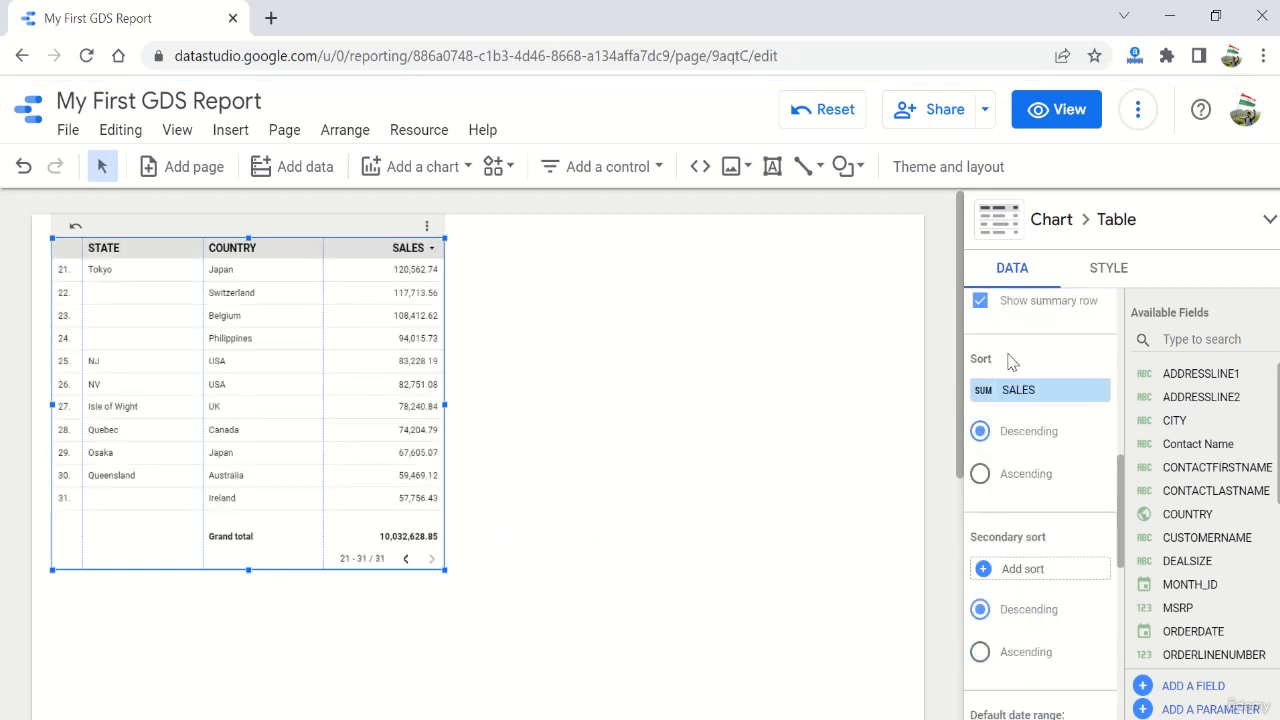
scroll(1008, 515, down, 2)
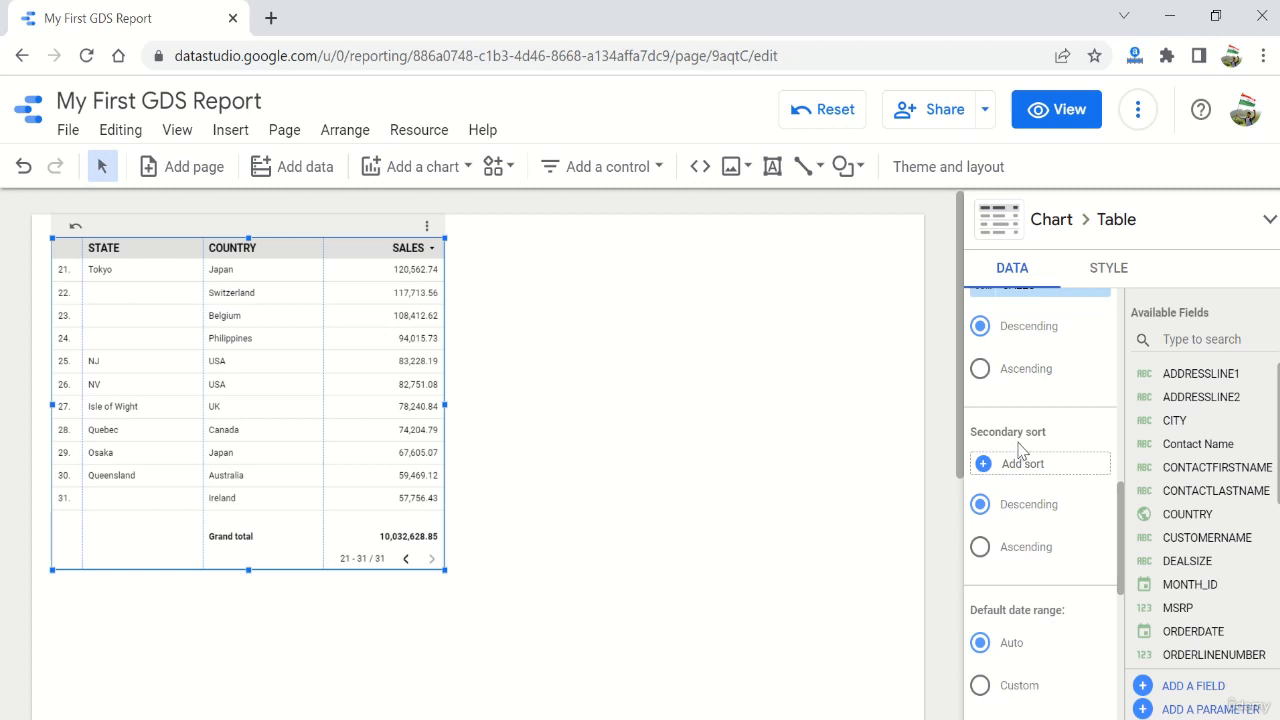
scroll(1037, 534, down, 2)
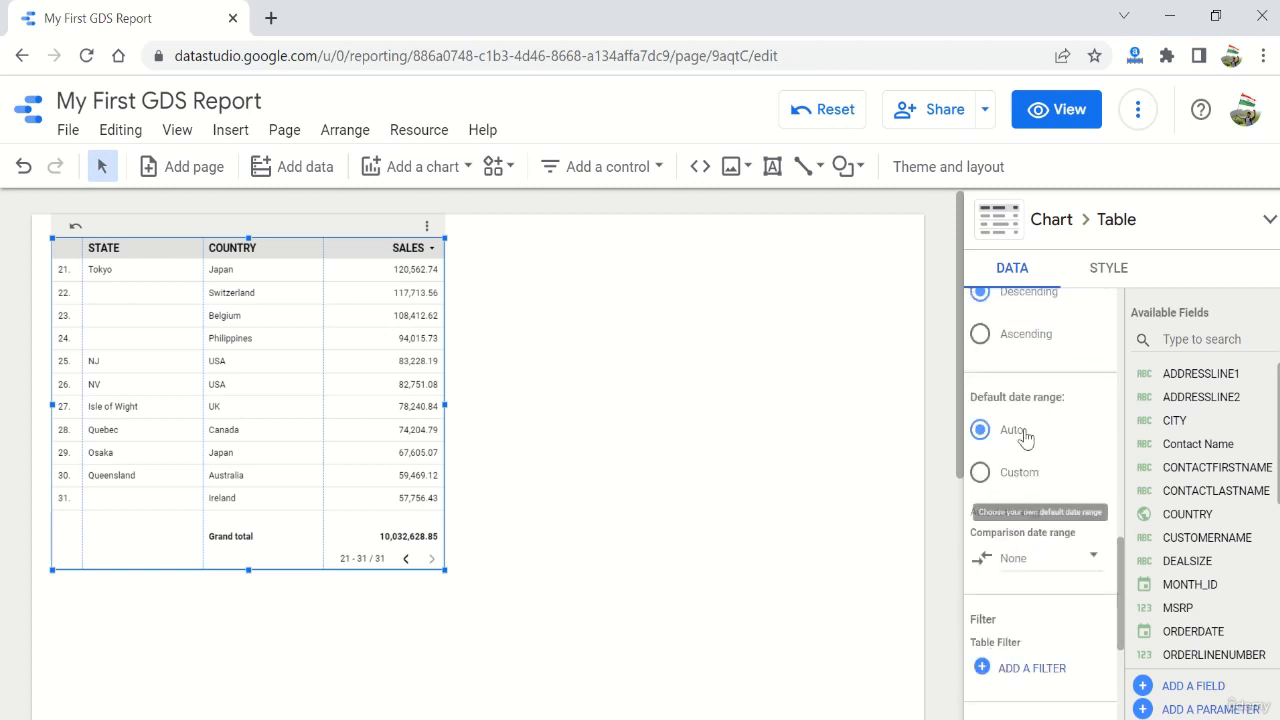
scroll(1050, 523, down, 2)
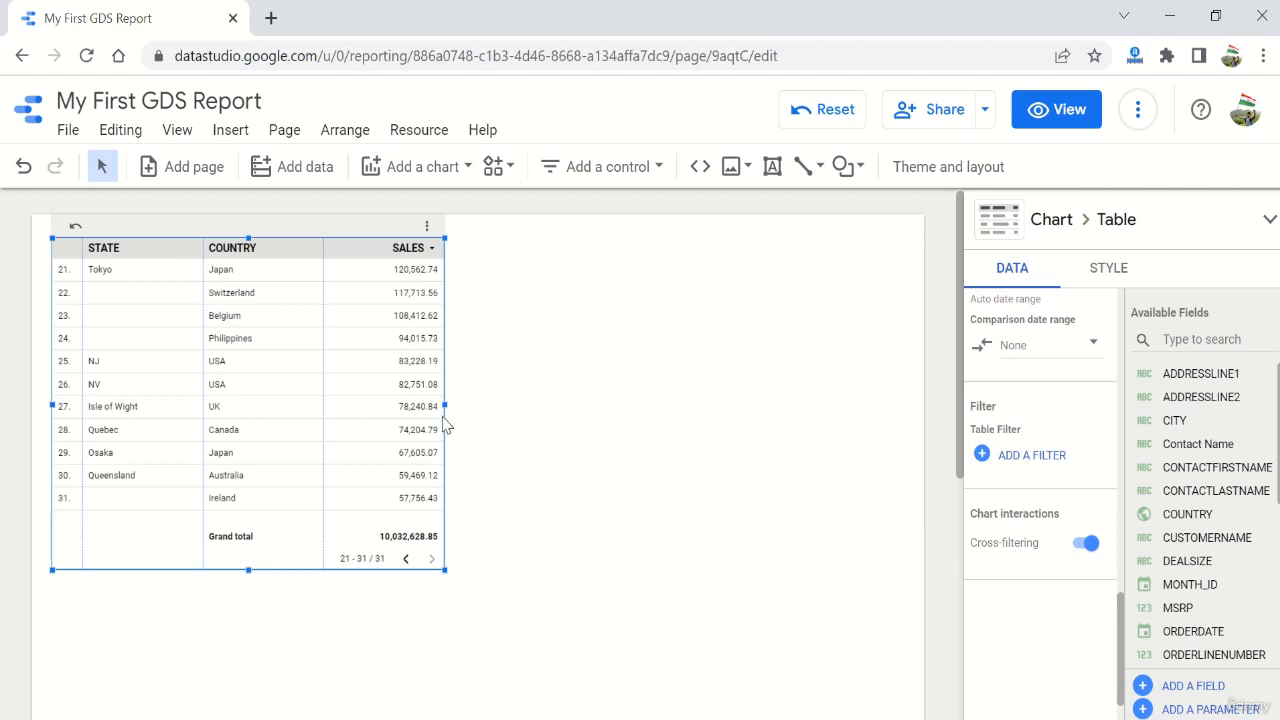
Create a table filter named country that includes rows based on the COUNTRY field.
click(1015, 462)
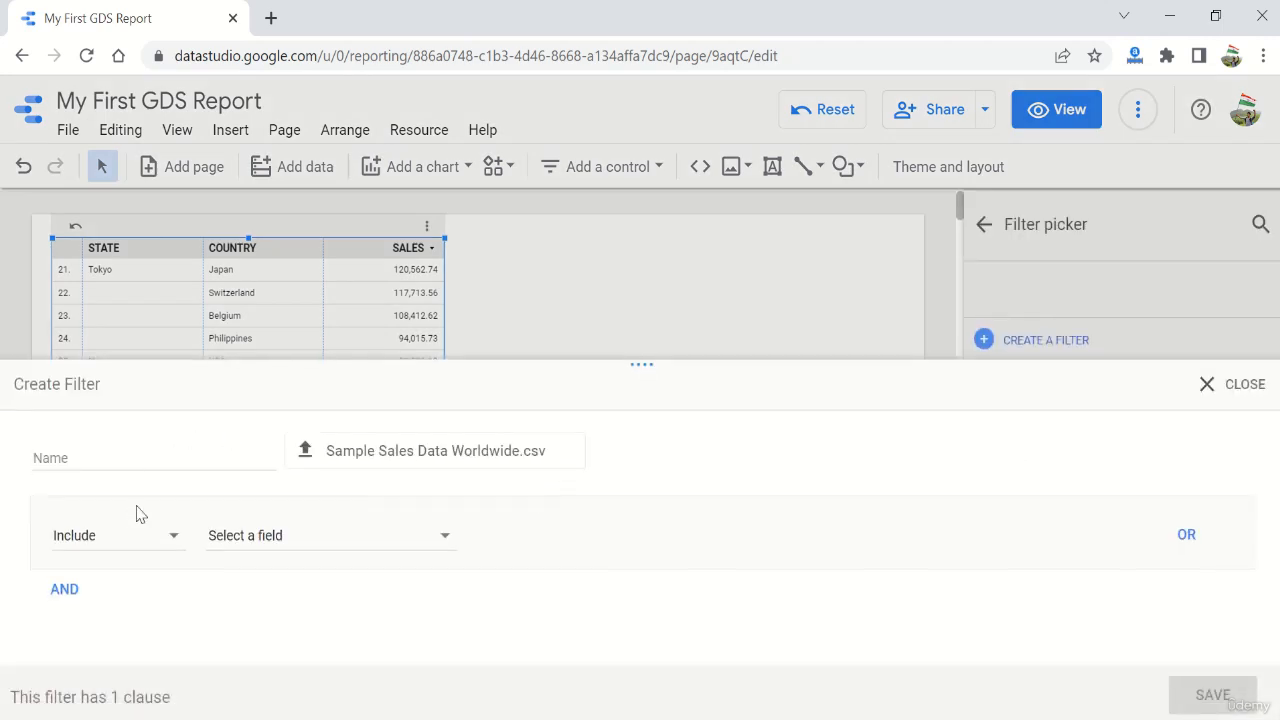
click(144, 448)
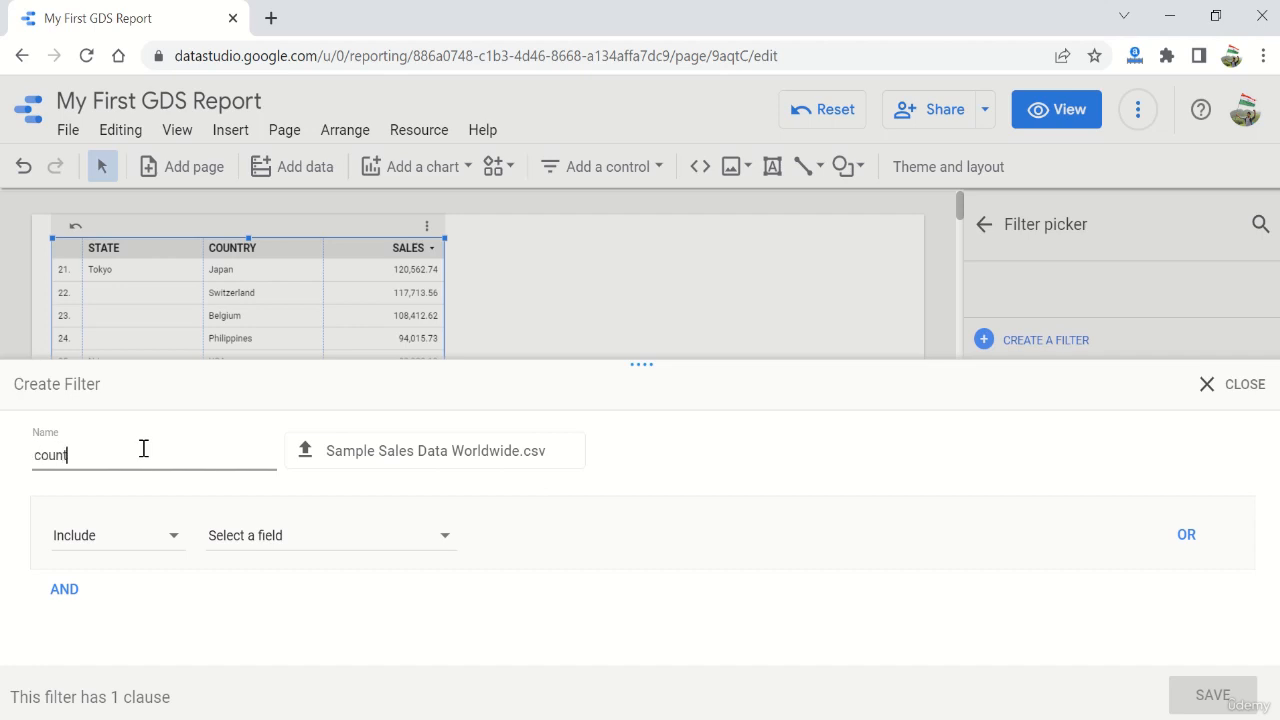
click(144, 543)
click(246, 537)
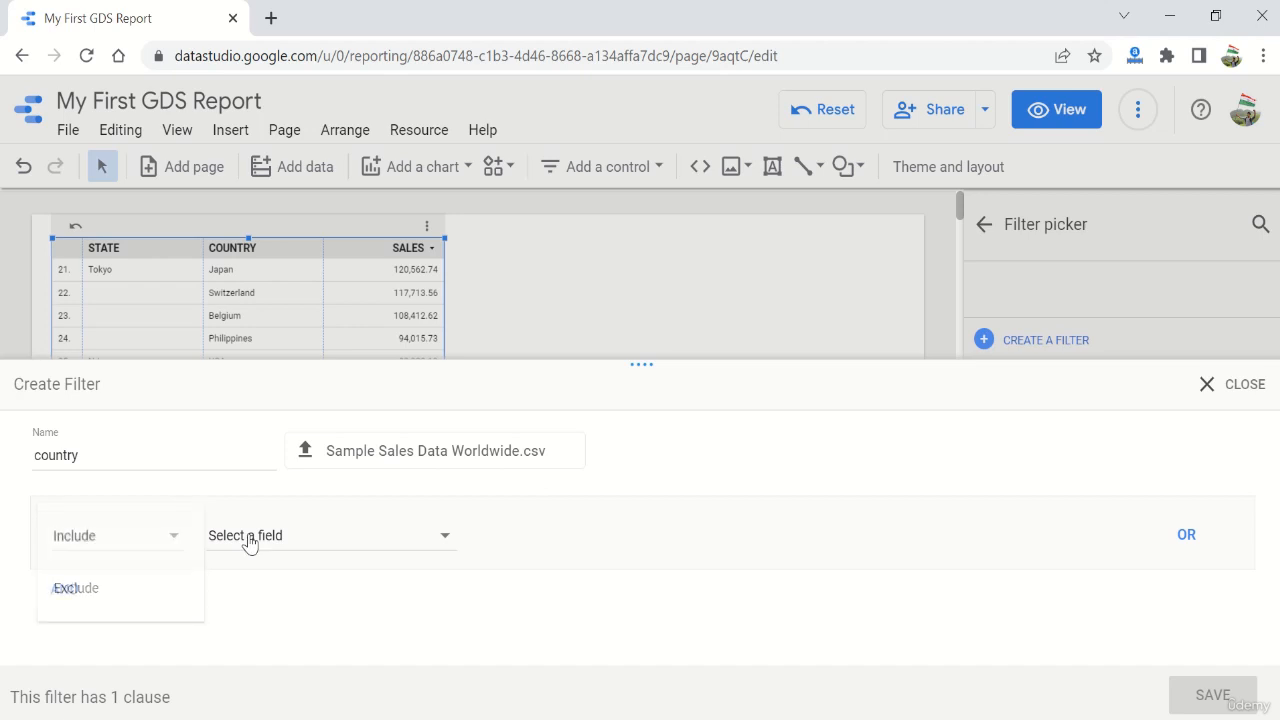
click(250, 541)
scroll(255, 545, down, 3)
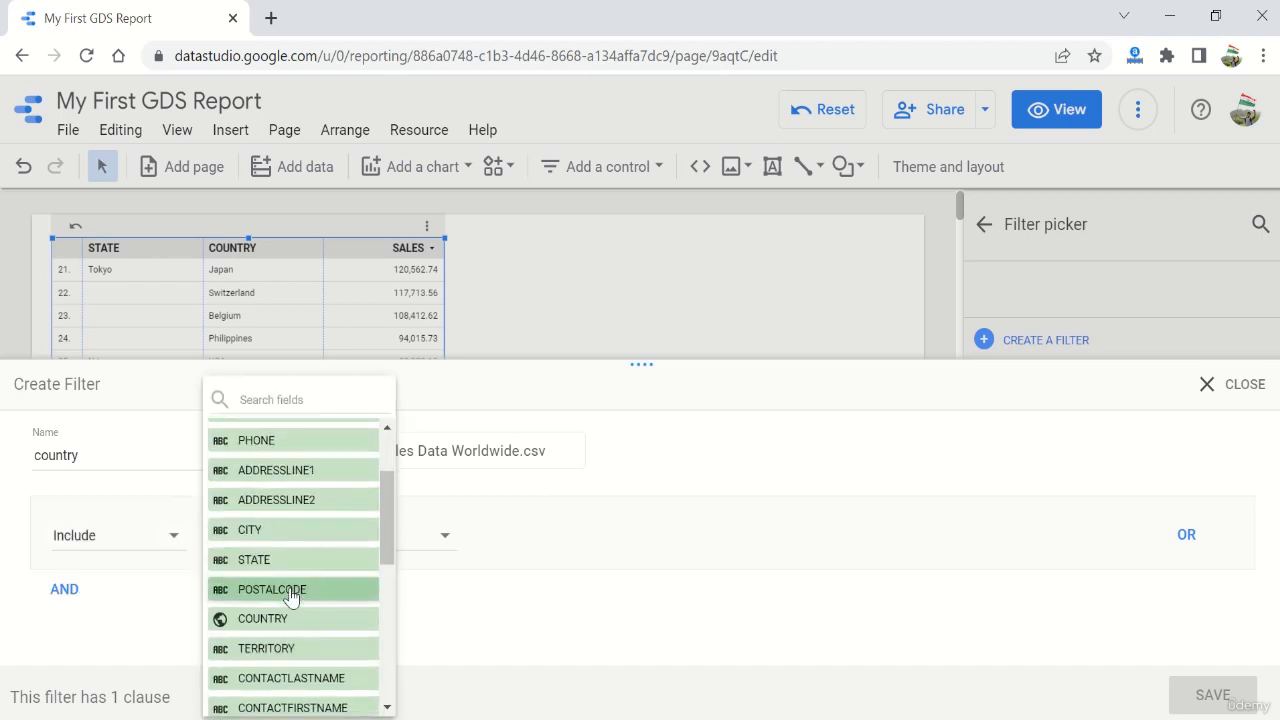
click(290, 528)
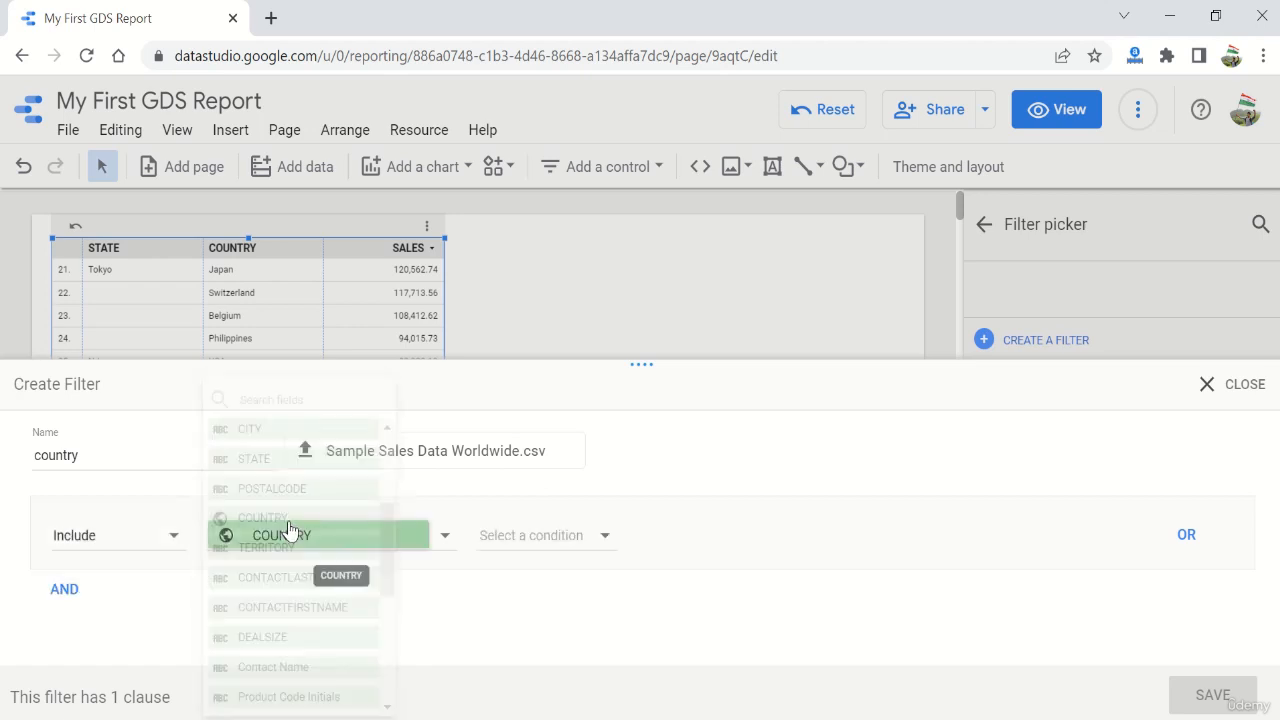
Set the filter condition to Equal to (=) USA and save the filter.
click(558, 540)
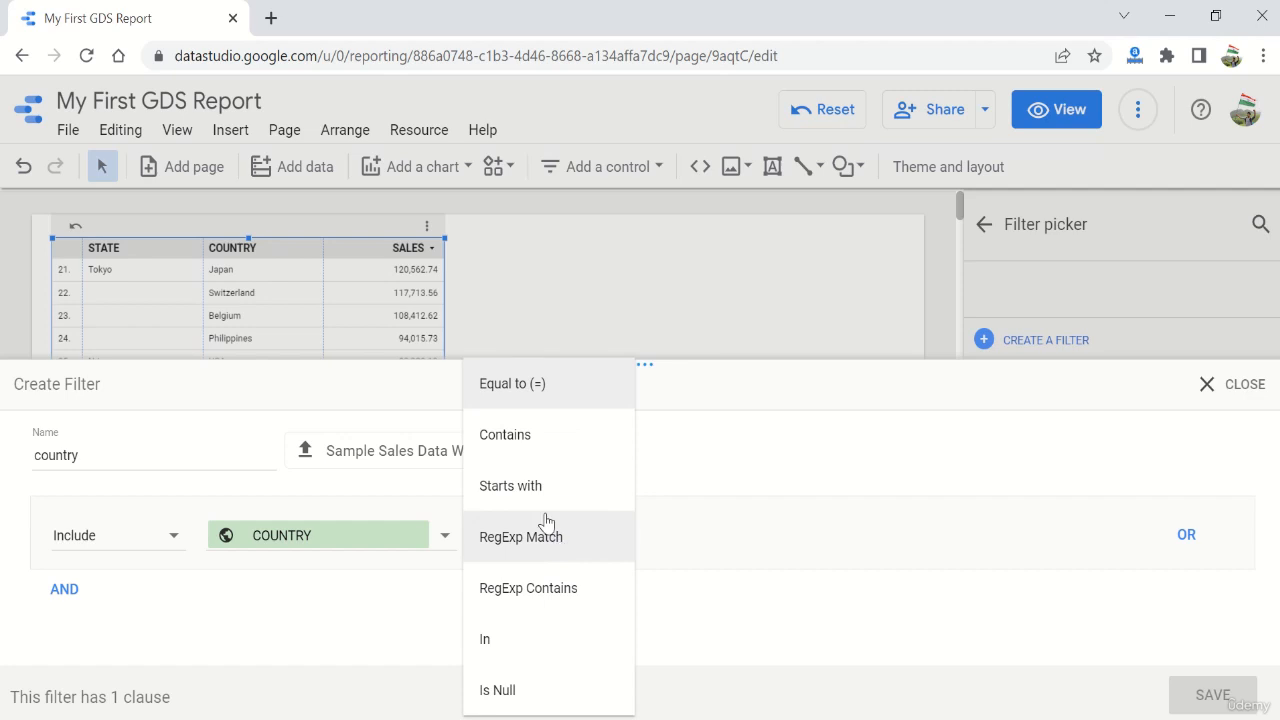
click(562, 393)
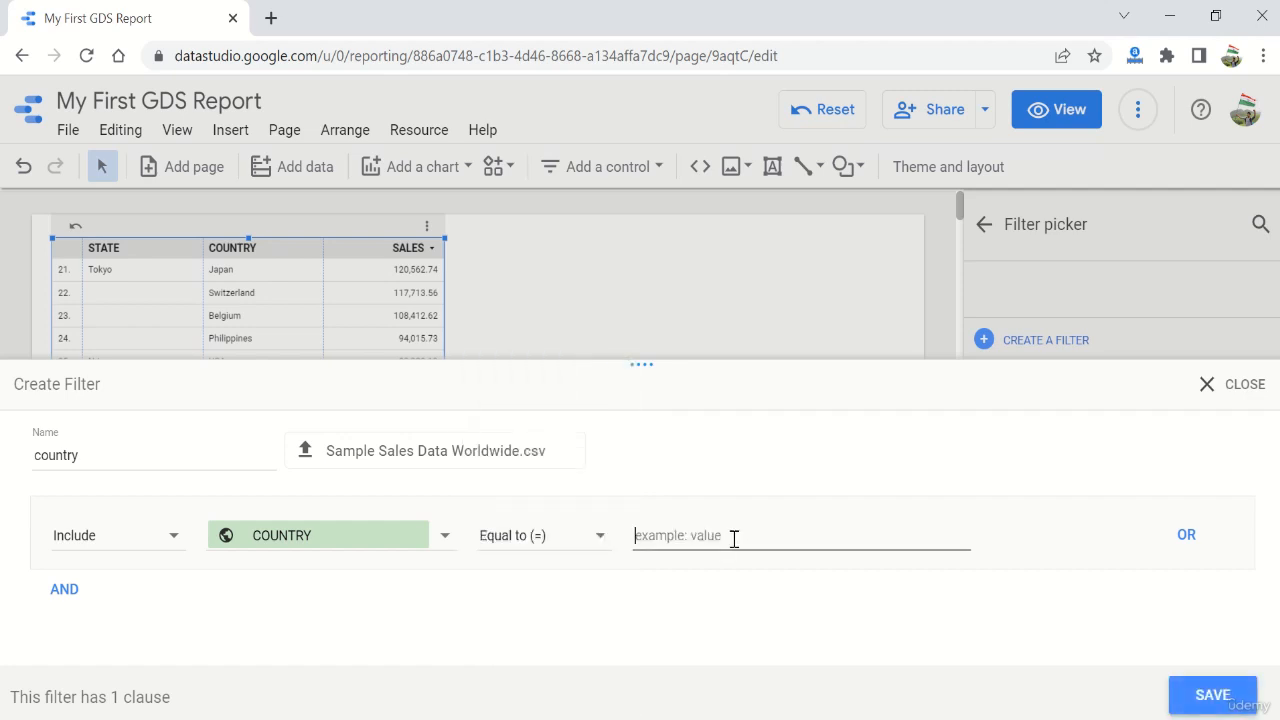
text(USA)
click(1212, 695)
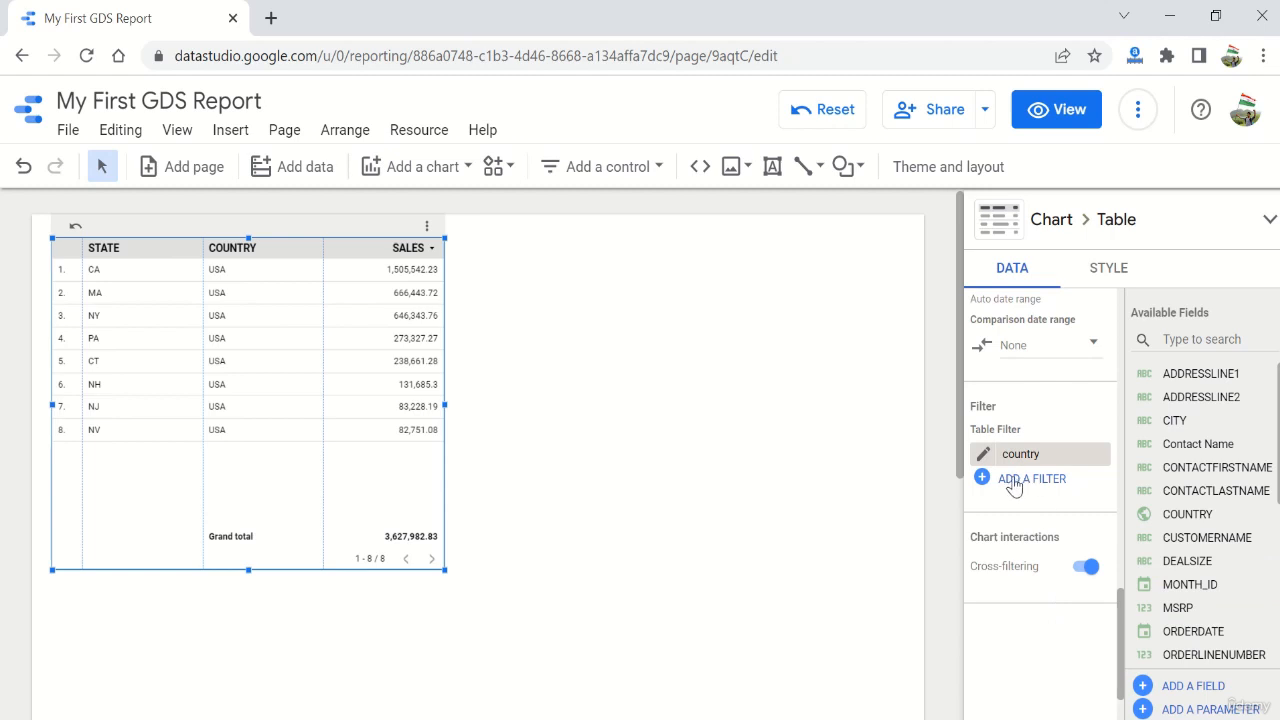
Remove the country filter from the table.
click(1100, 454)
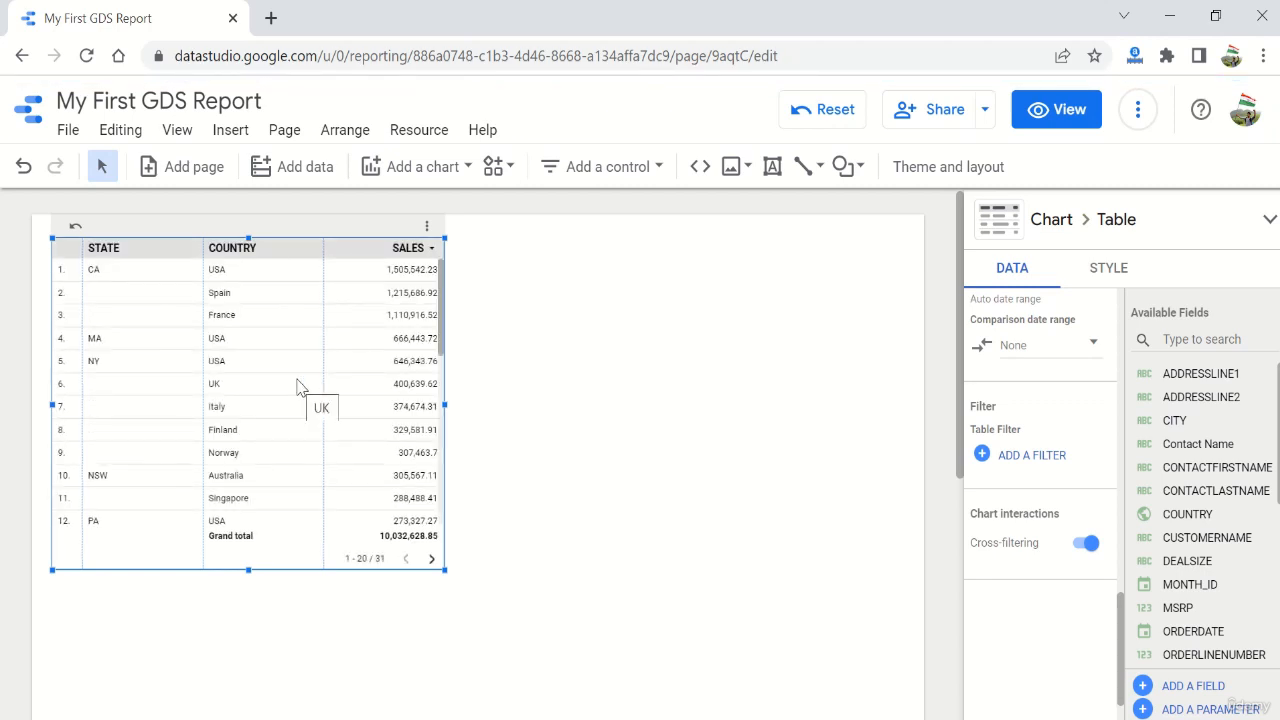
scroll(1052, 602, up, 8)
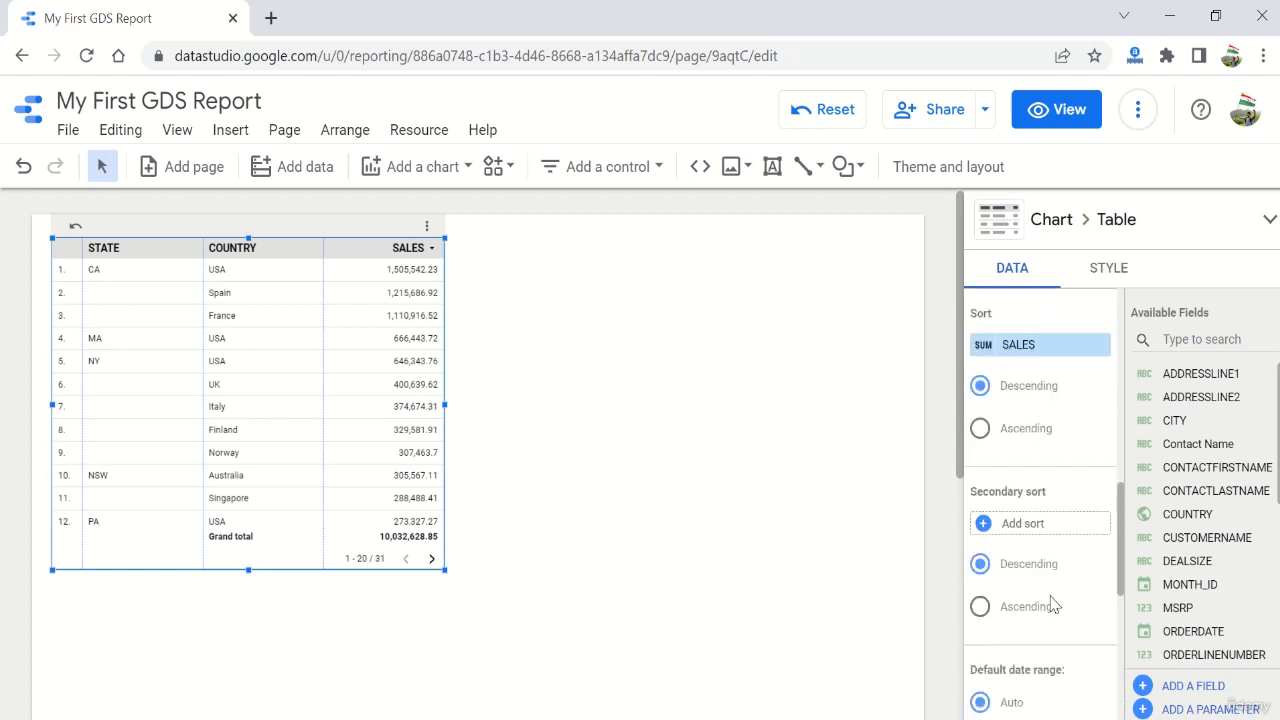
scroll(1052, 602, up, 2)
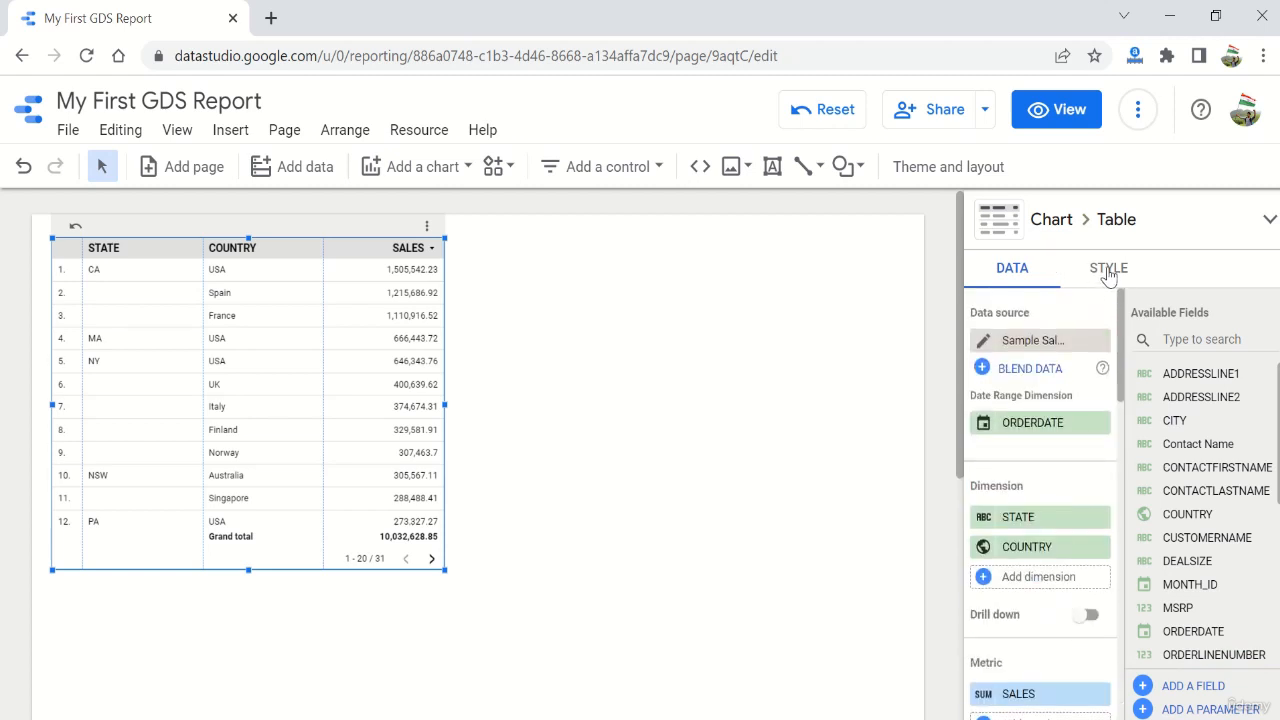
Examine the table's style options, from conditional formatting, header, colours and labels to column alignment, border and chart header.
click(1108, 272)
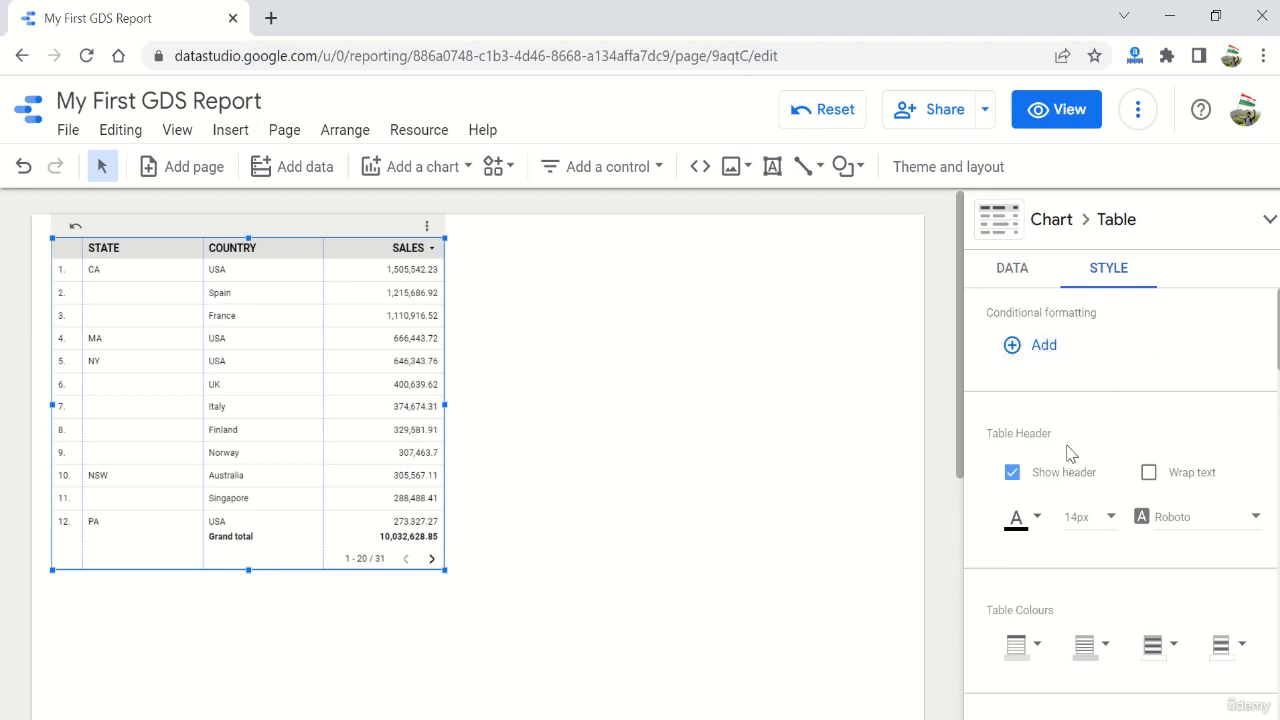
scroll(1068, 453, down, 2)
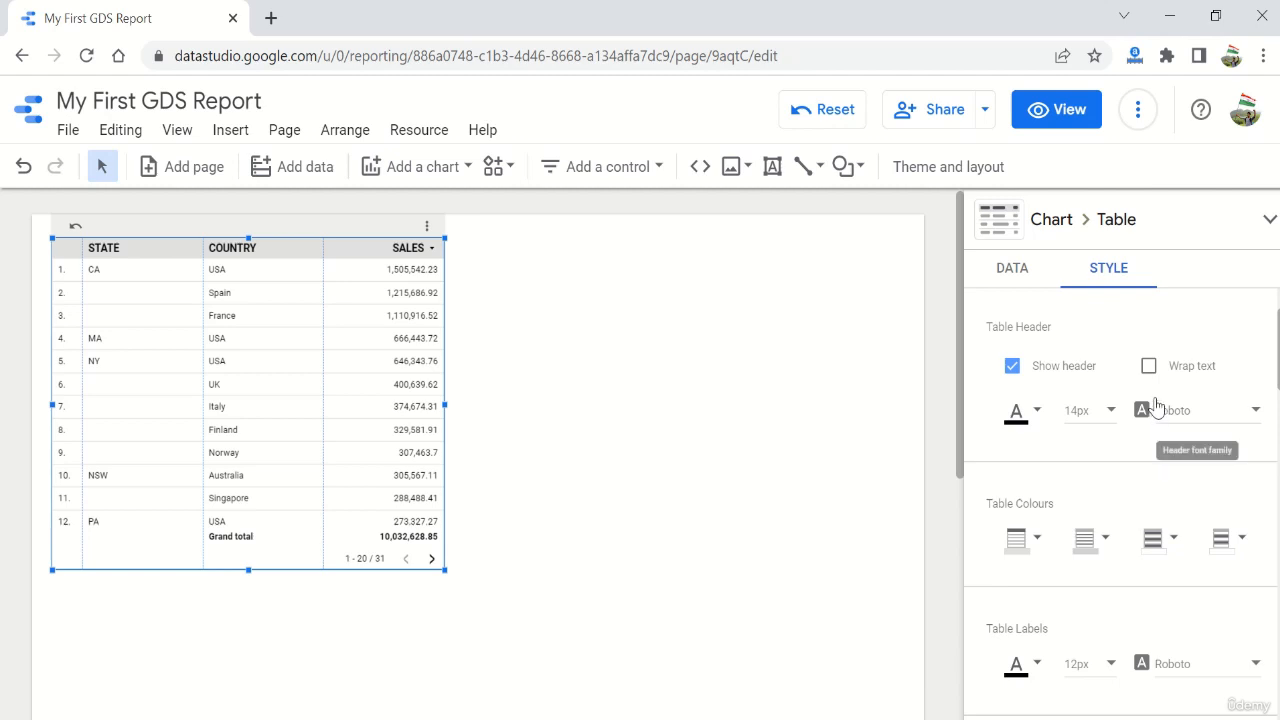
scroll(1145, 500, down, 2)
scroll(1043, 434, down, 2)
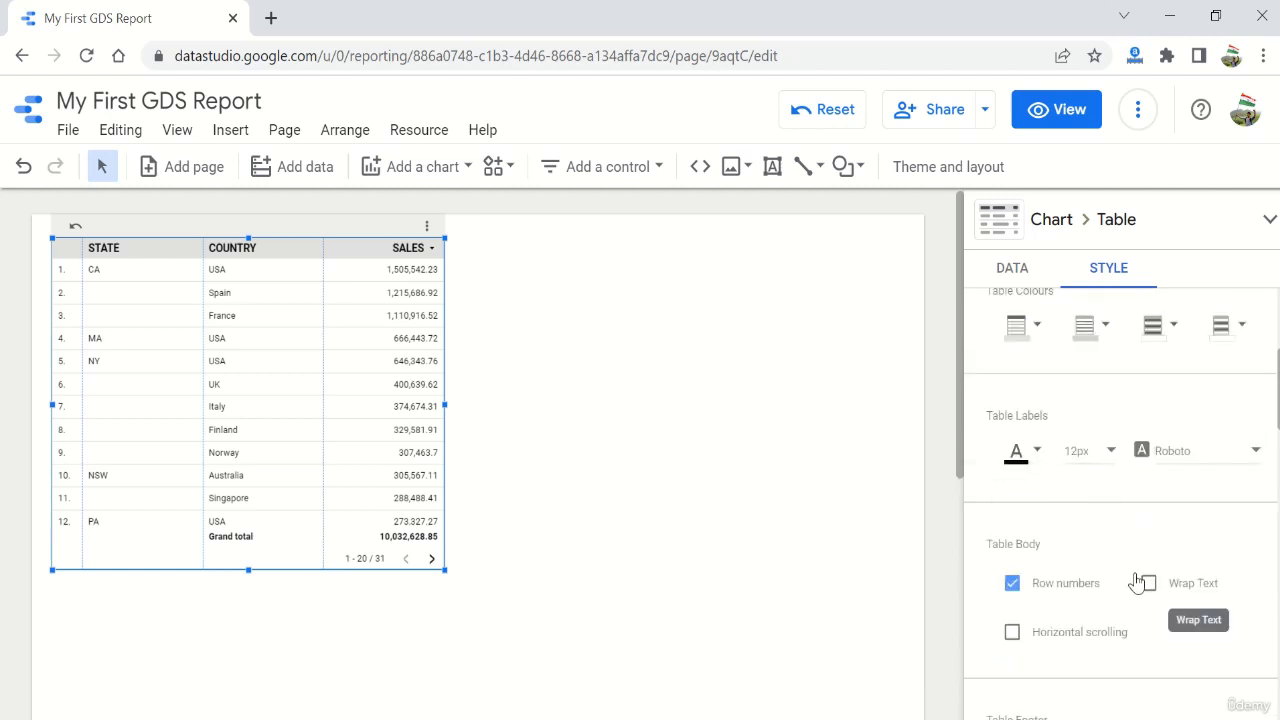
scroll(1135, 578, down, 5)
scroll(1130, 578, down, 8)
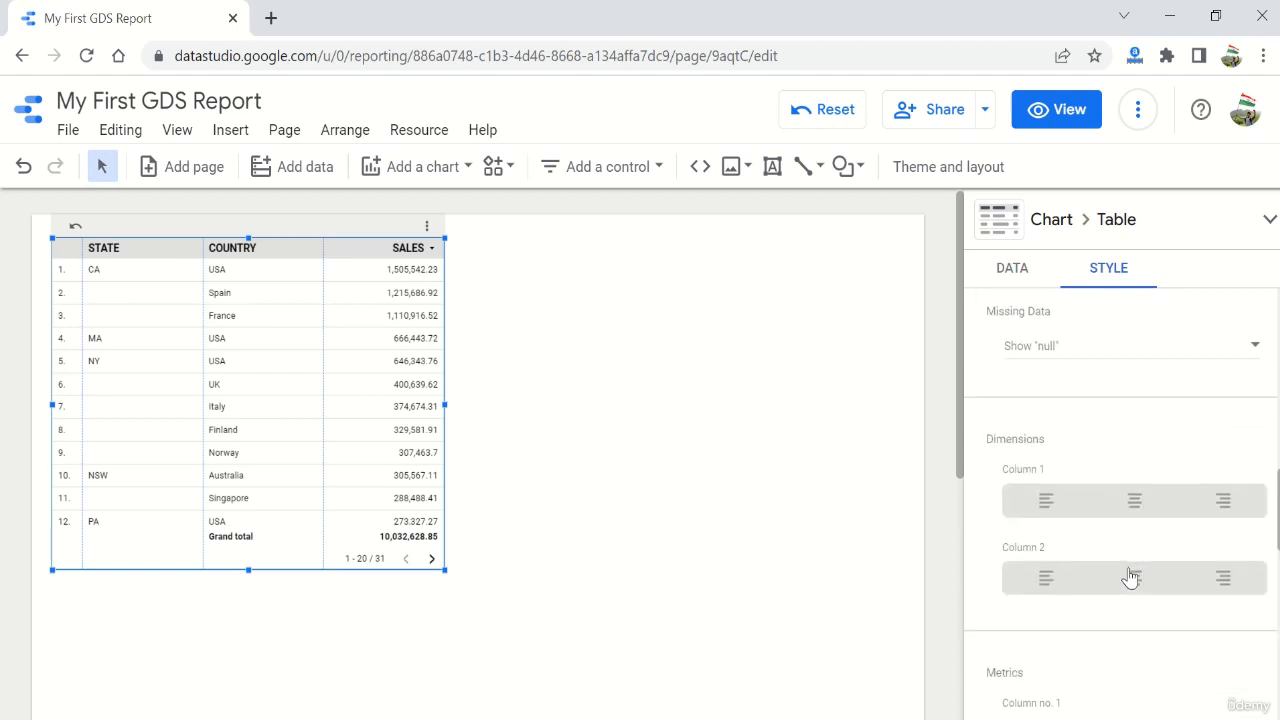
scroll(1130, 577, down, 4)
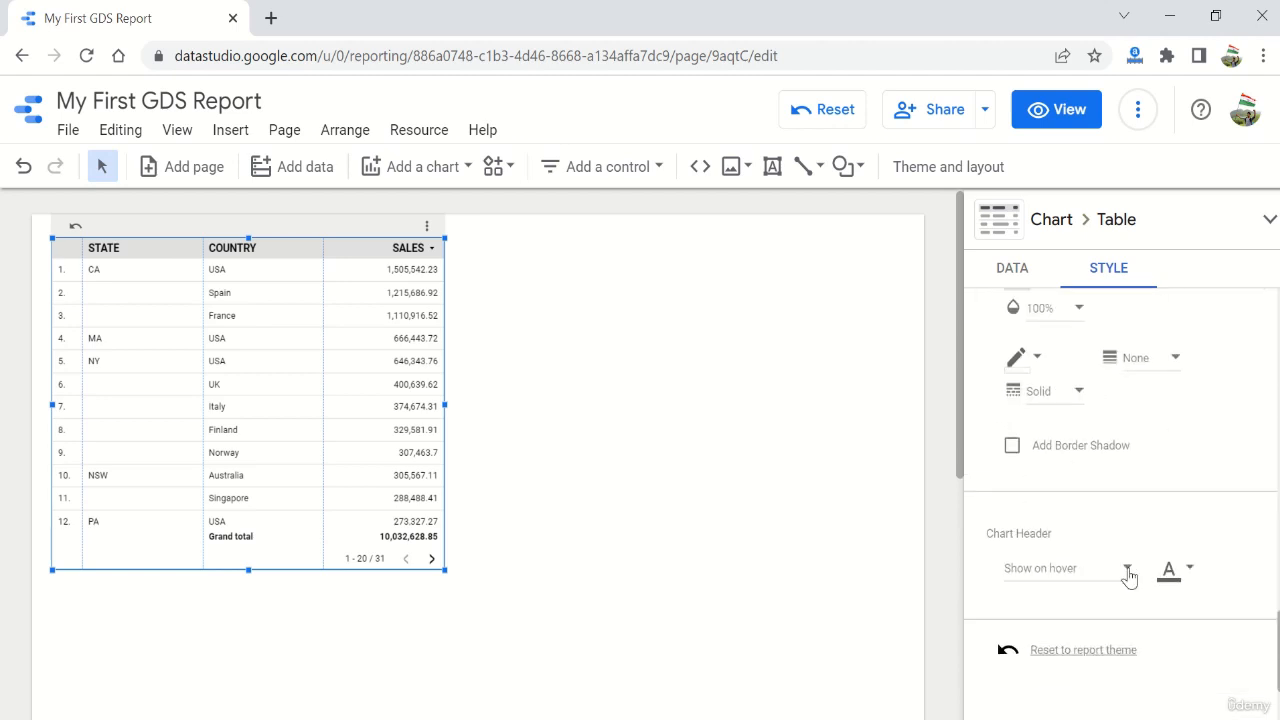
scroll(1130, 578, up, 15)
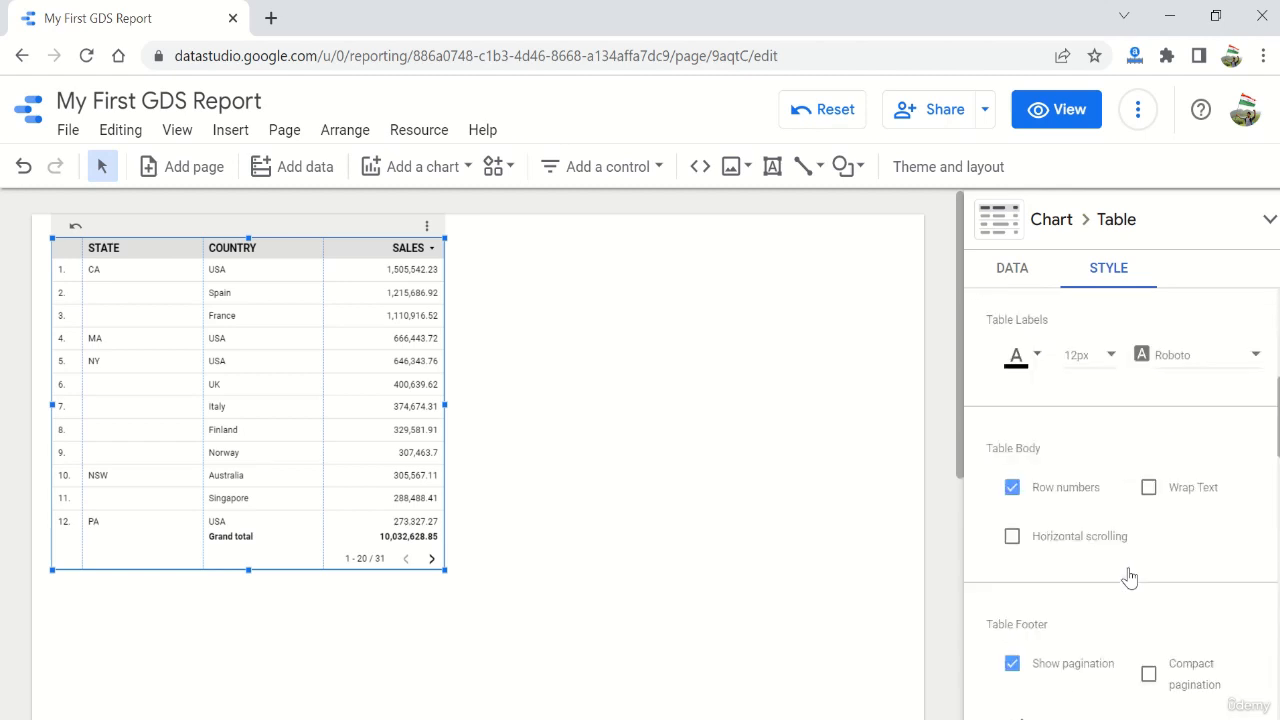
scroll(1130, 578, up, 8)
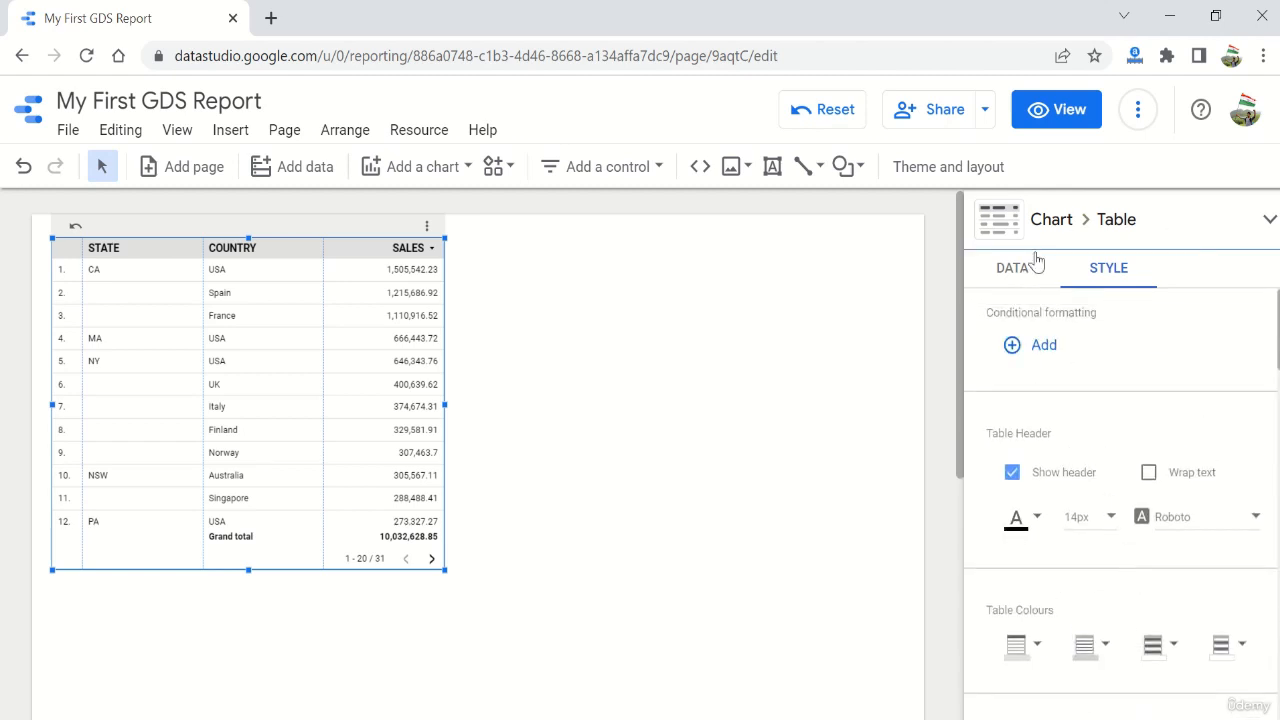
Change the chart type from a plain table to a table with bars.
click(1018, 277)
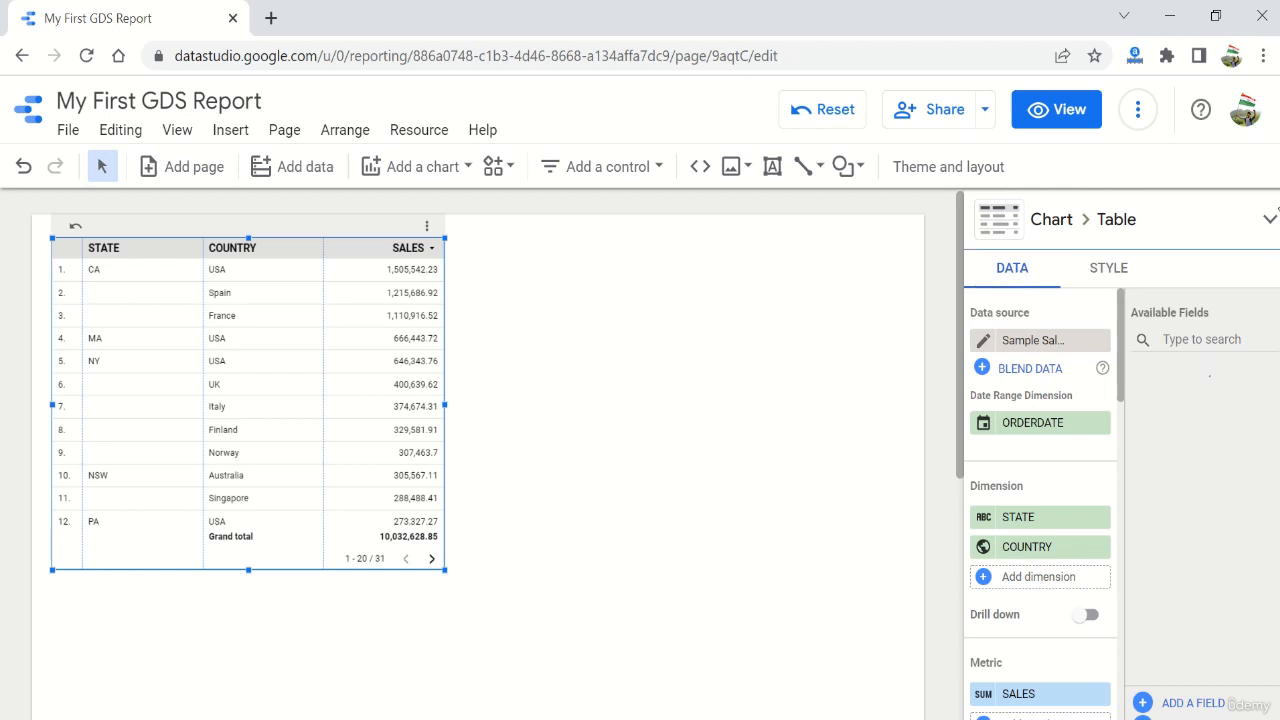
click(1270, 220)
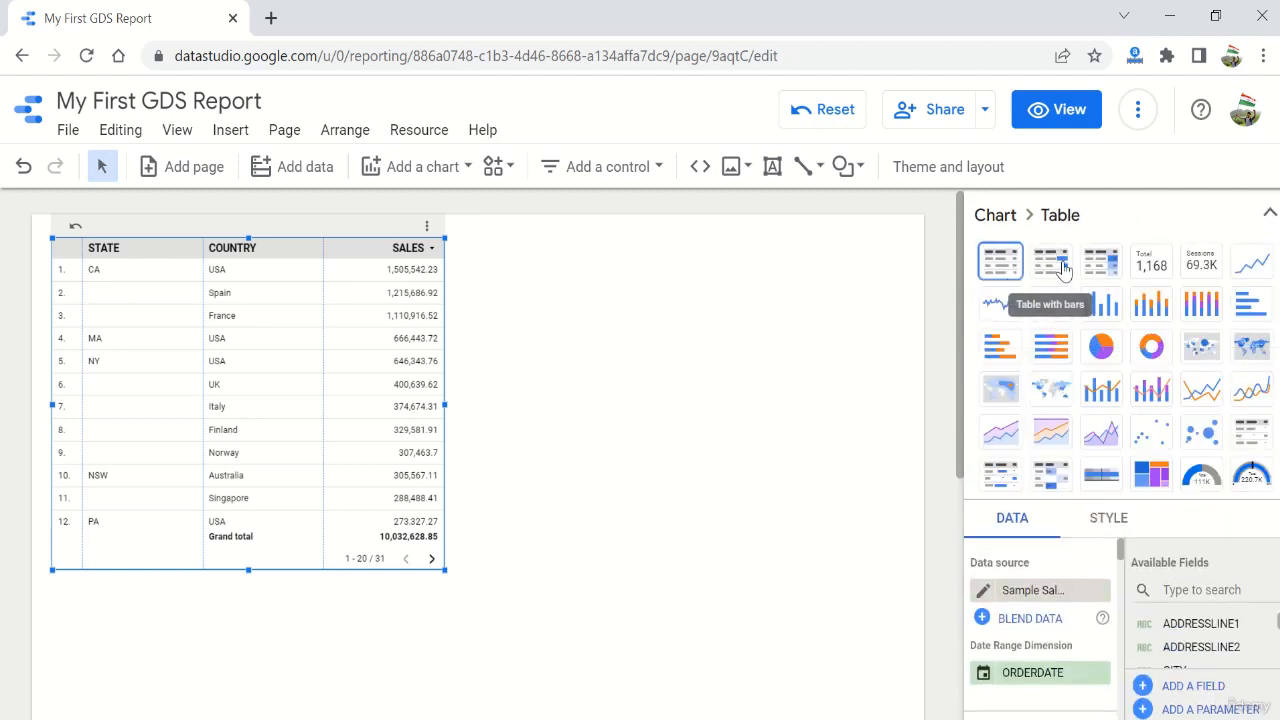
click(1054, 265)
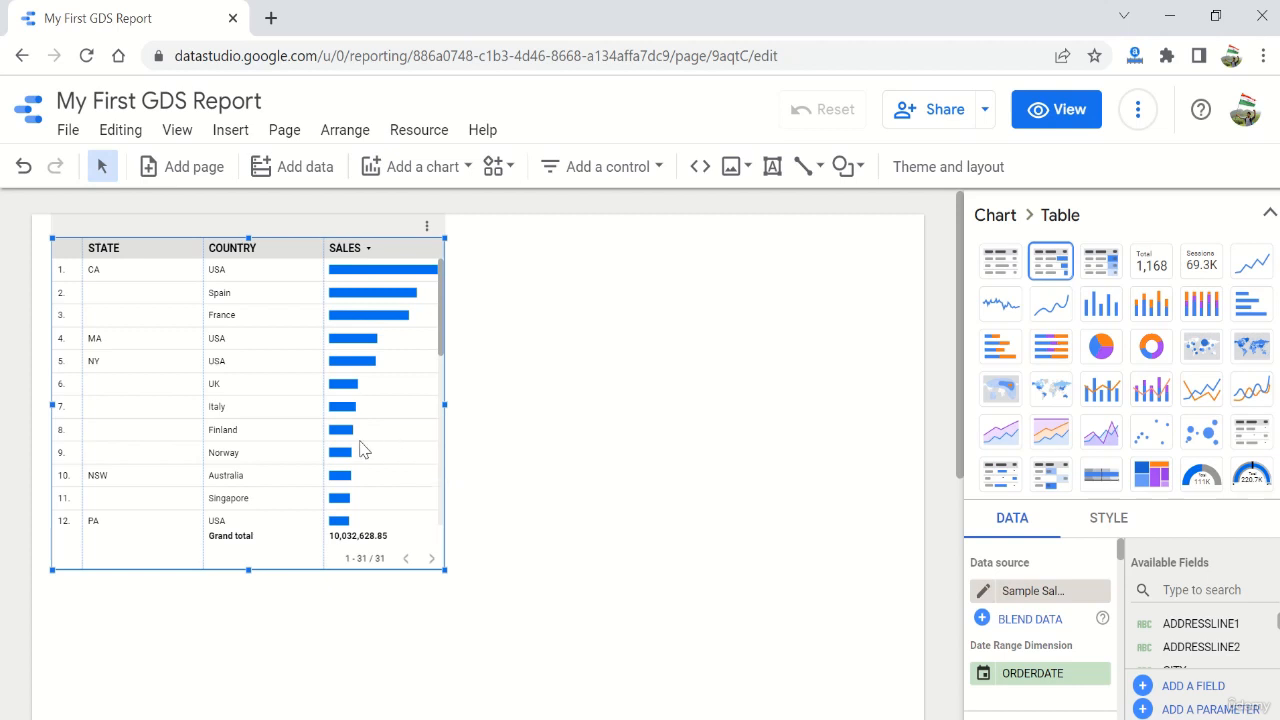
mouse_move(362, 450)
click(1266, 222)
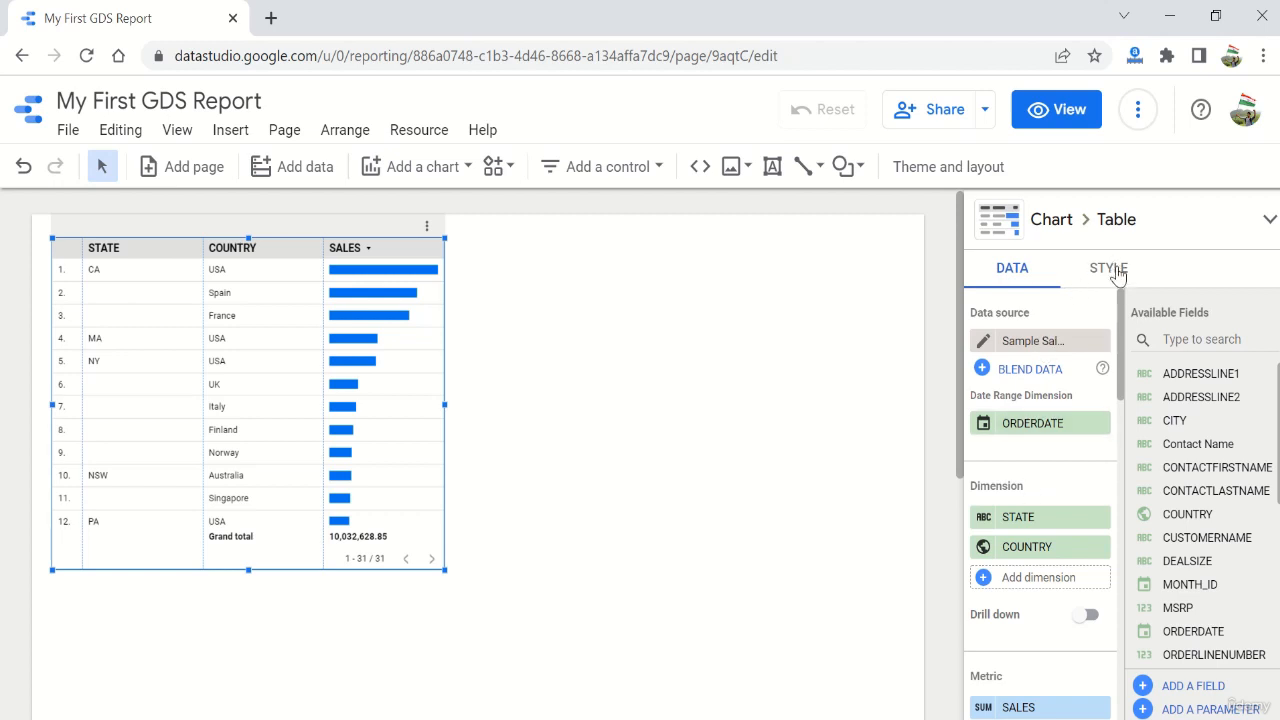
Change the colour of the SALES column's bars to the theme's light teal-blue.
click(1120, 283)
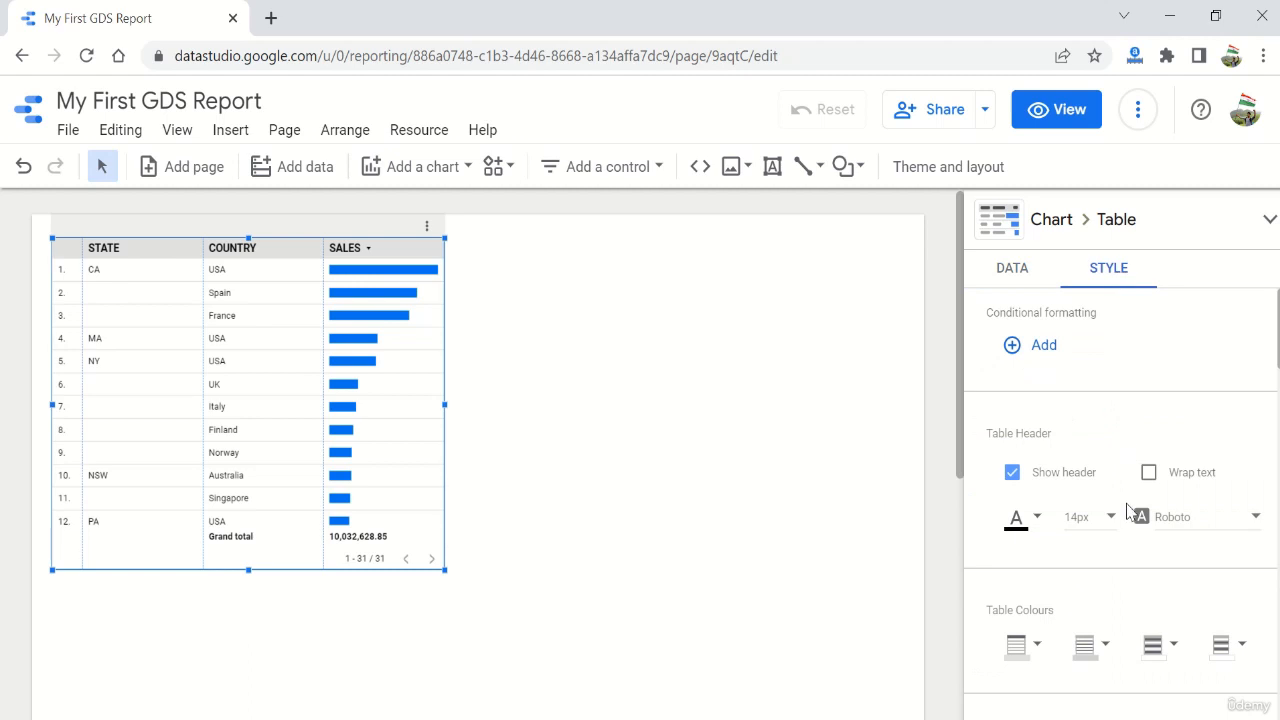
scroll(1127, 510, down, 3)
scroll(1127, 512, down, 10)
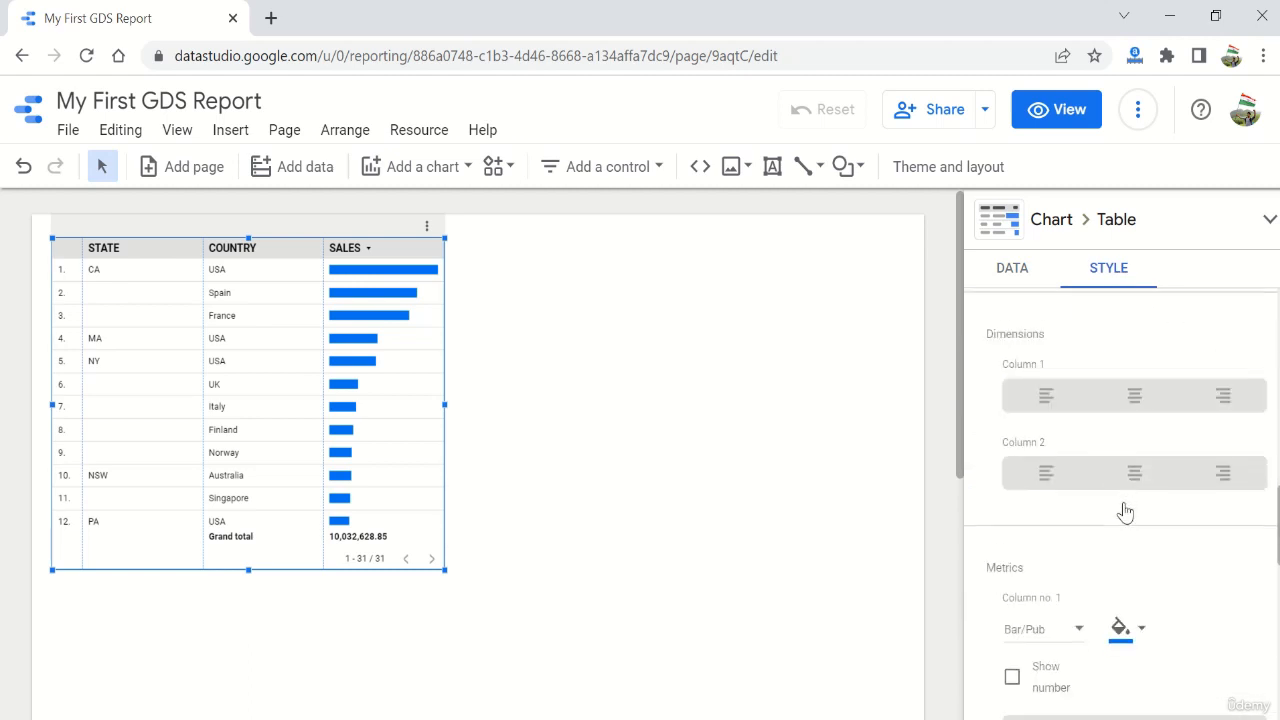
scroll(1127, 510, up, 2)
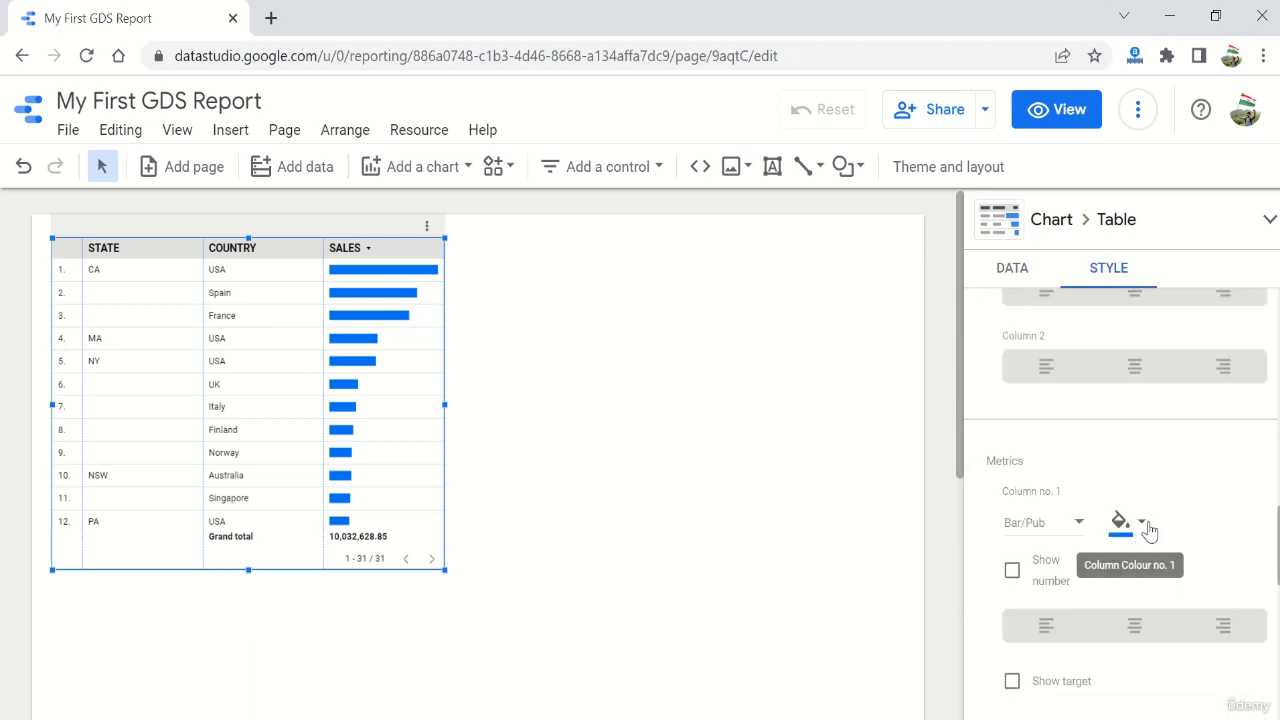
click(1141, 524)
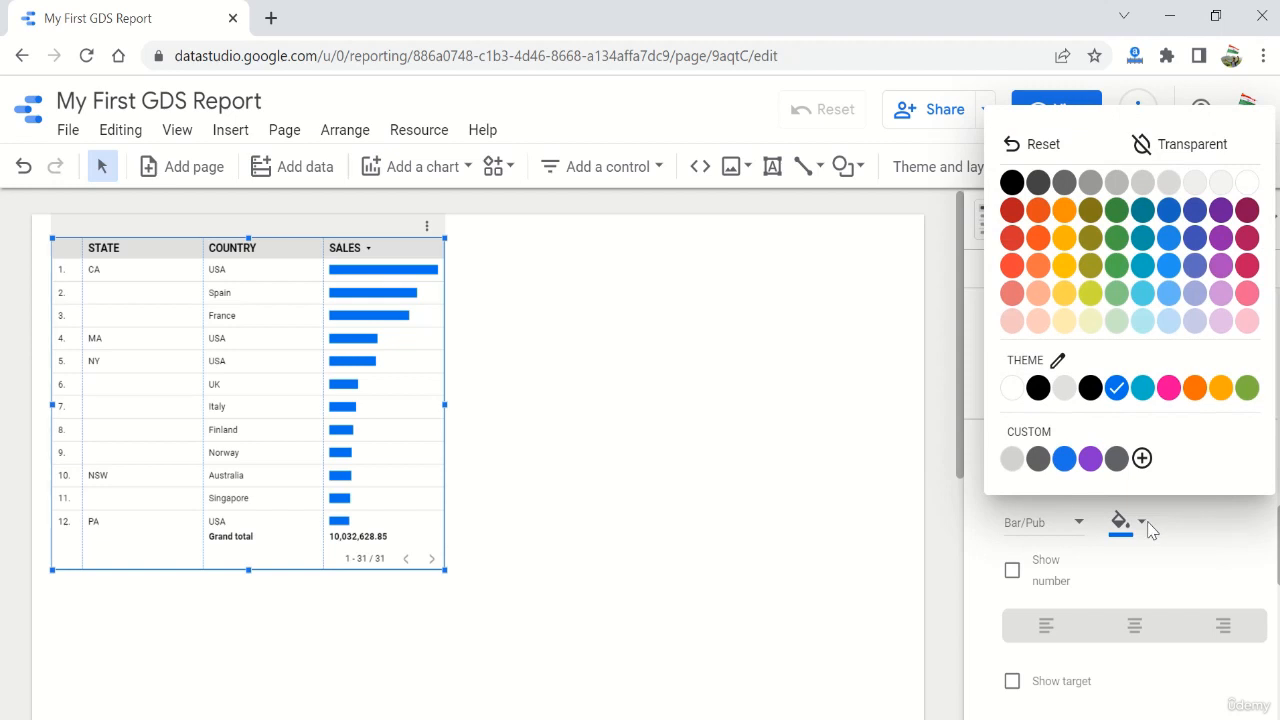
click(1143, 389)
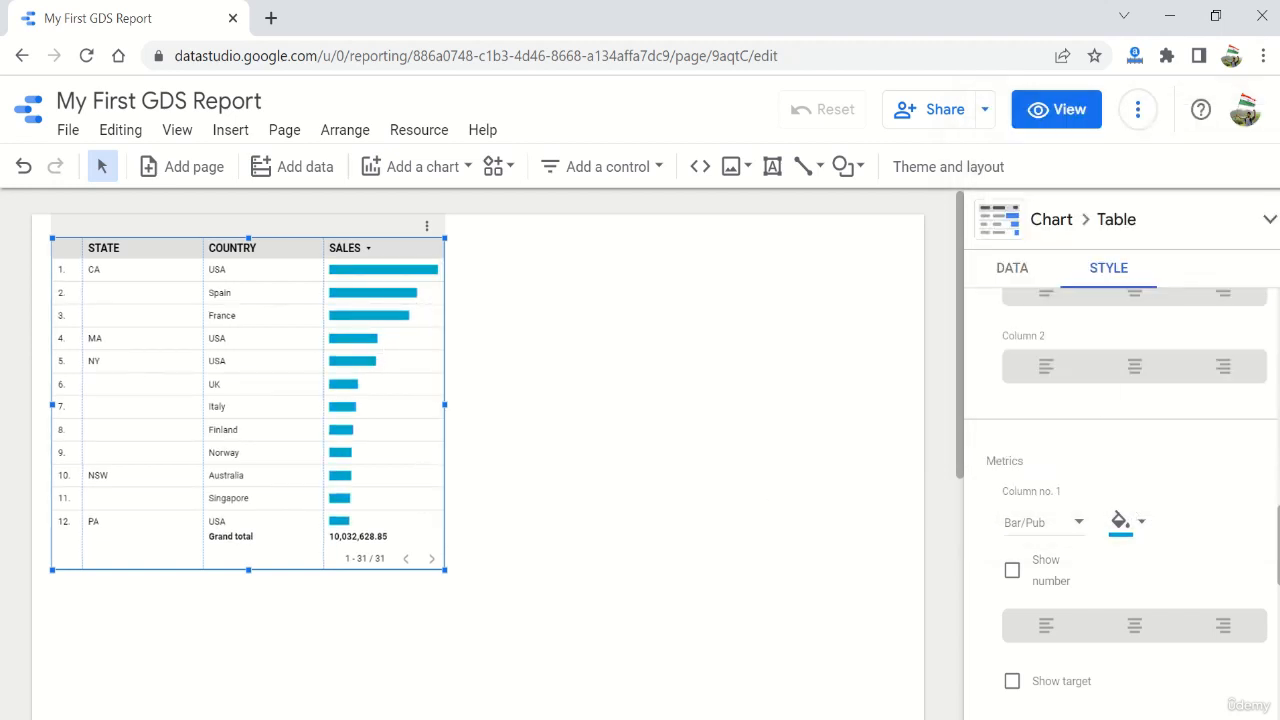
Convert the chart to a table with heatmap and from there to a pivot table.
click(1270, 220)
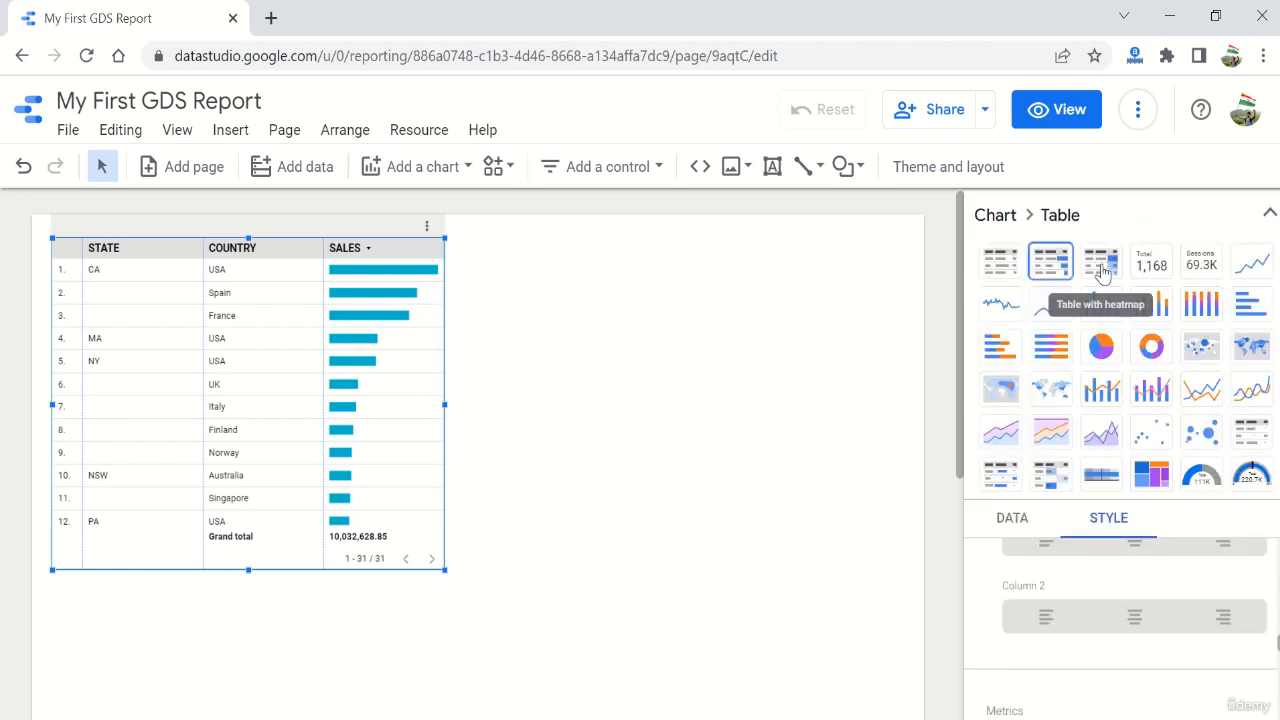
click(1102, 264)
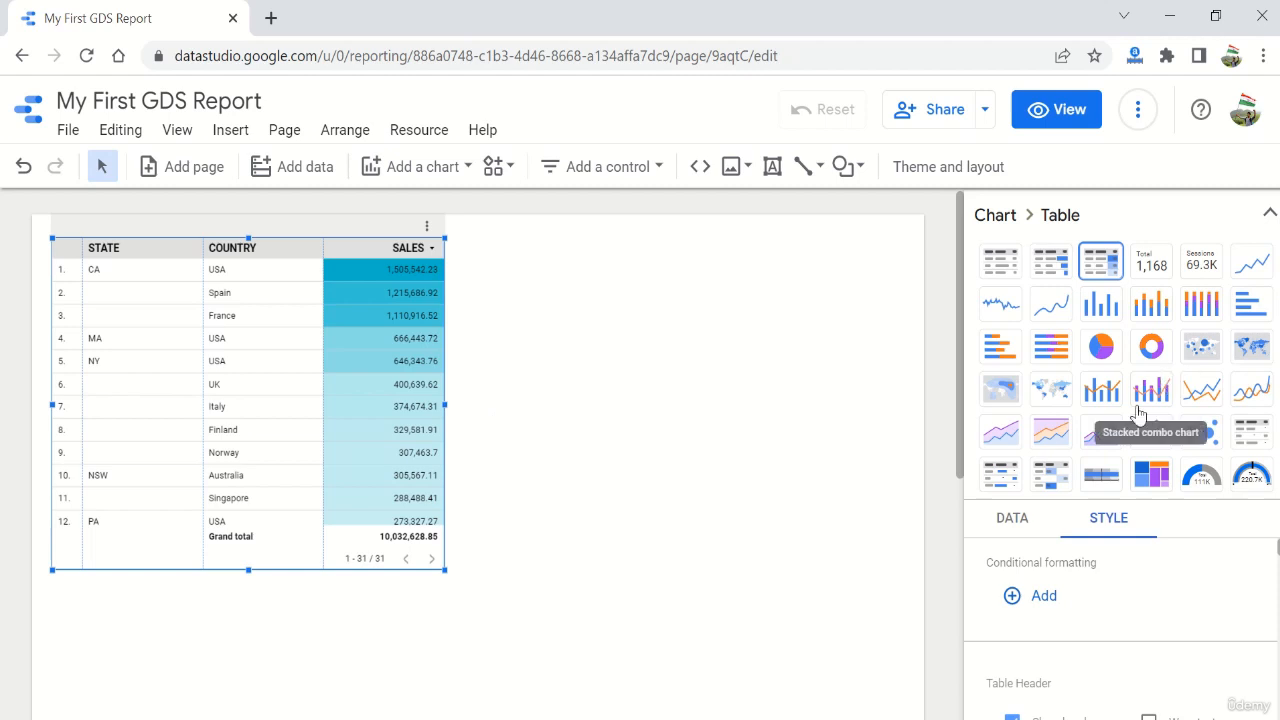
click(1256, 436)
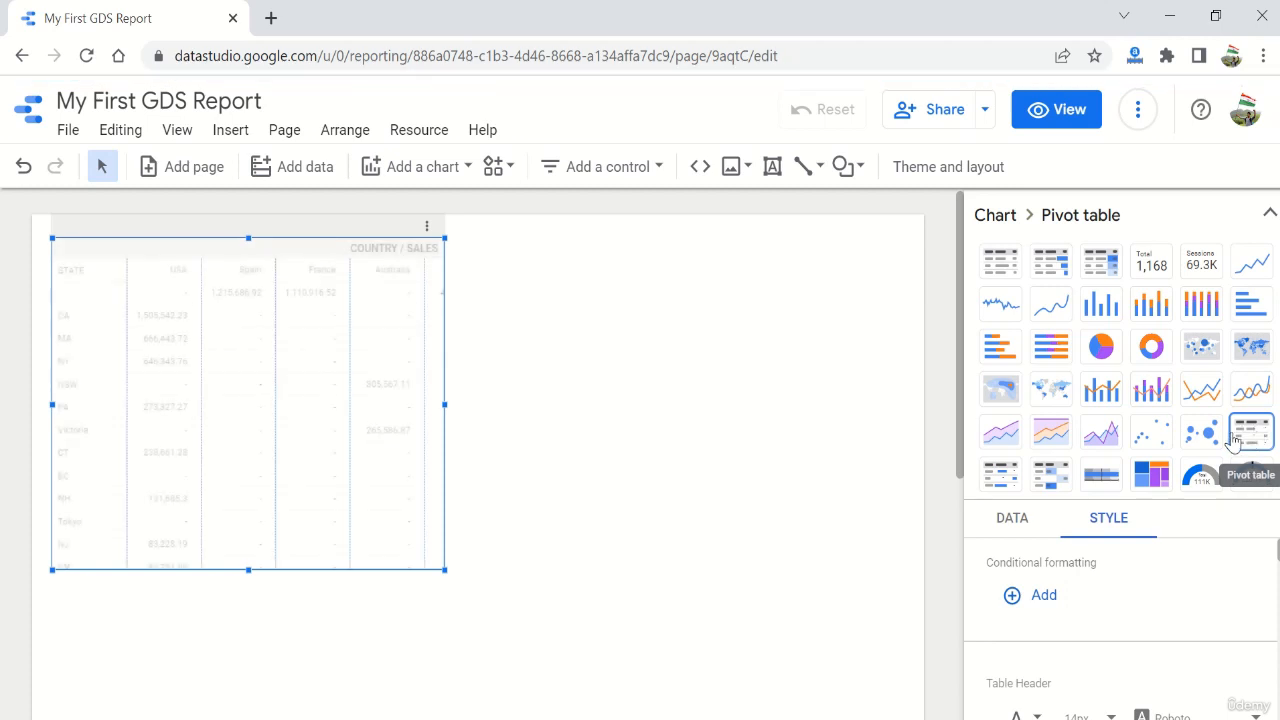
click(1268, 214)
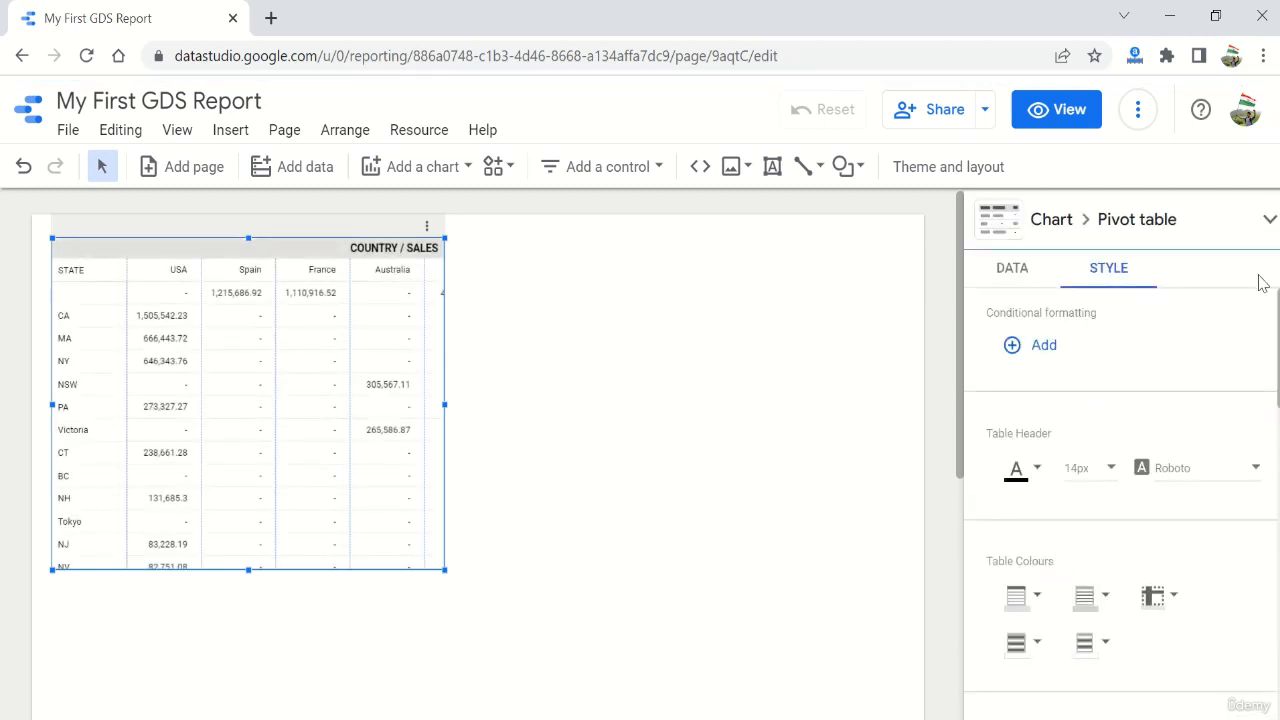
Replace the pivot table's COUNTRY column dimension with STATUS.
click(1027, 270)
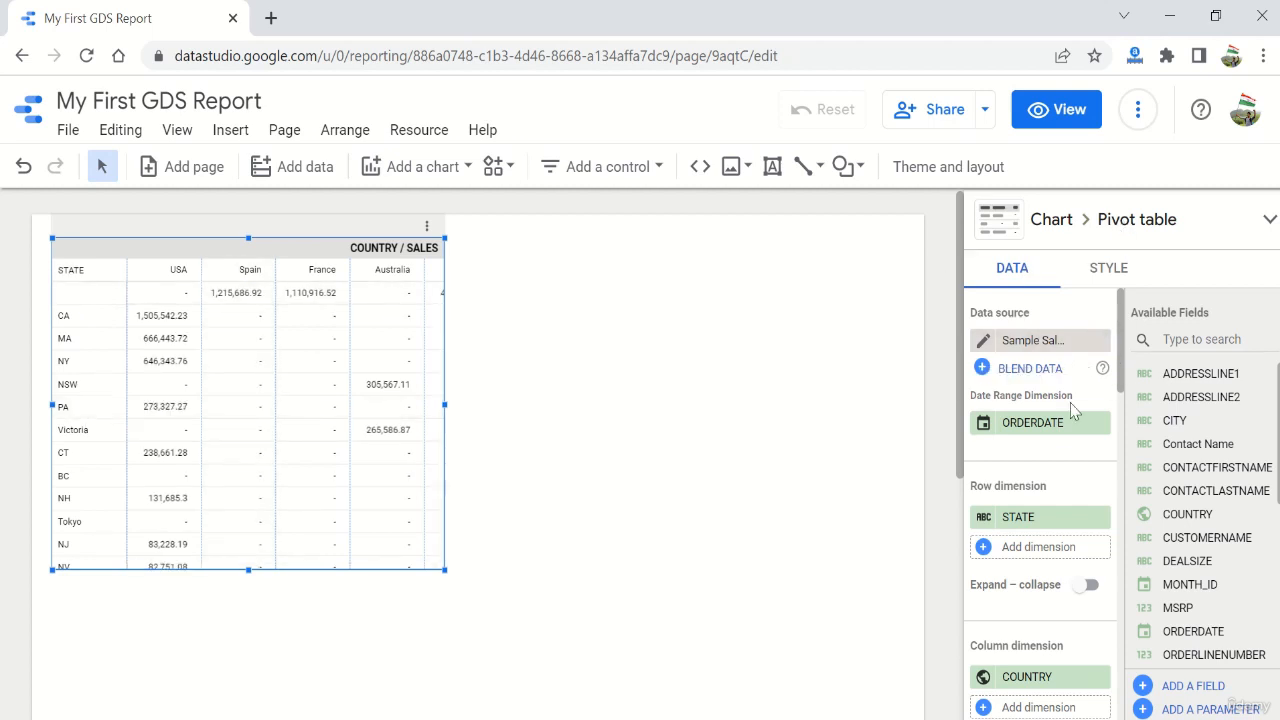
scroll(1013, 530, down, 2)
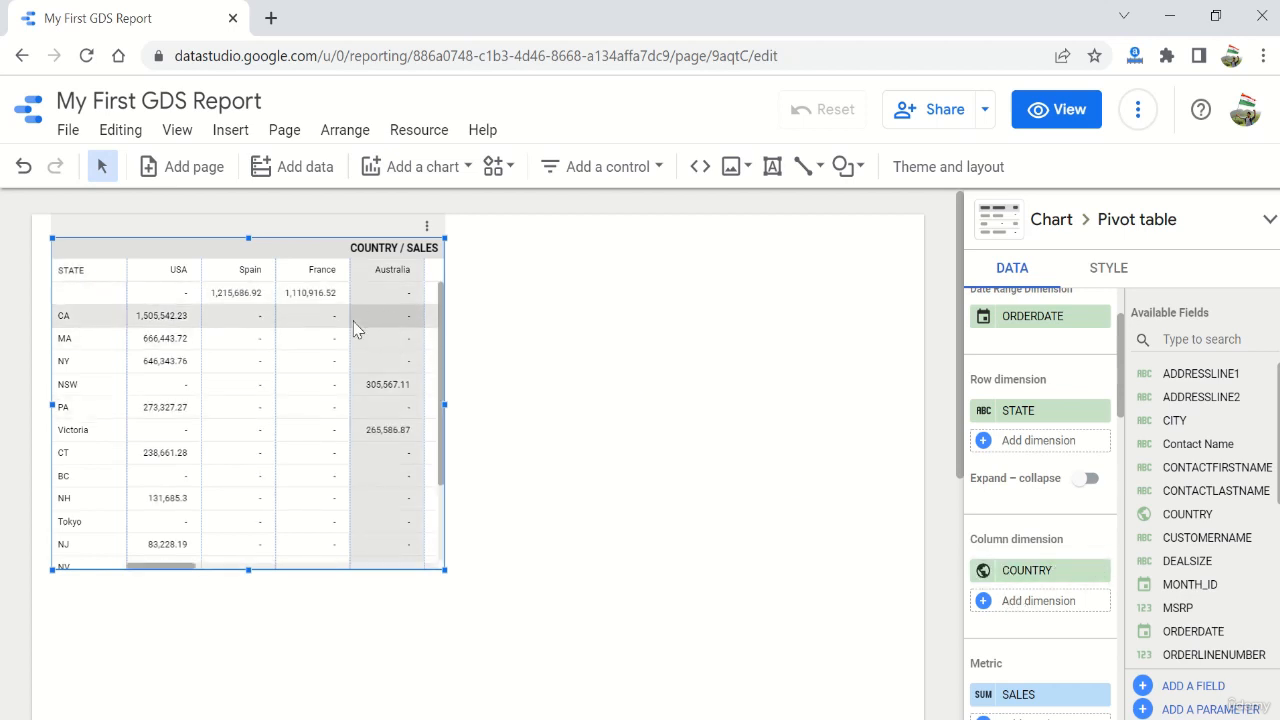
click(1101, 572)
click(1046, 578)
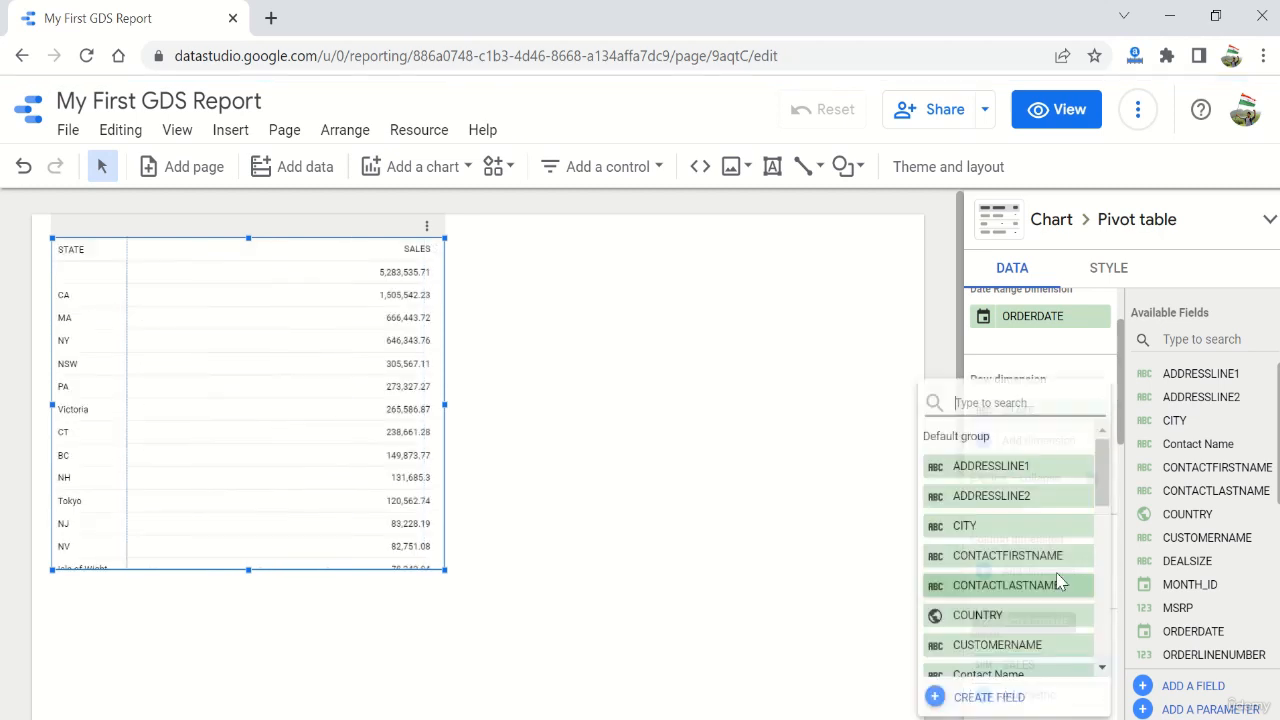
scroll(1005, 572, down, 10)
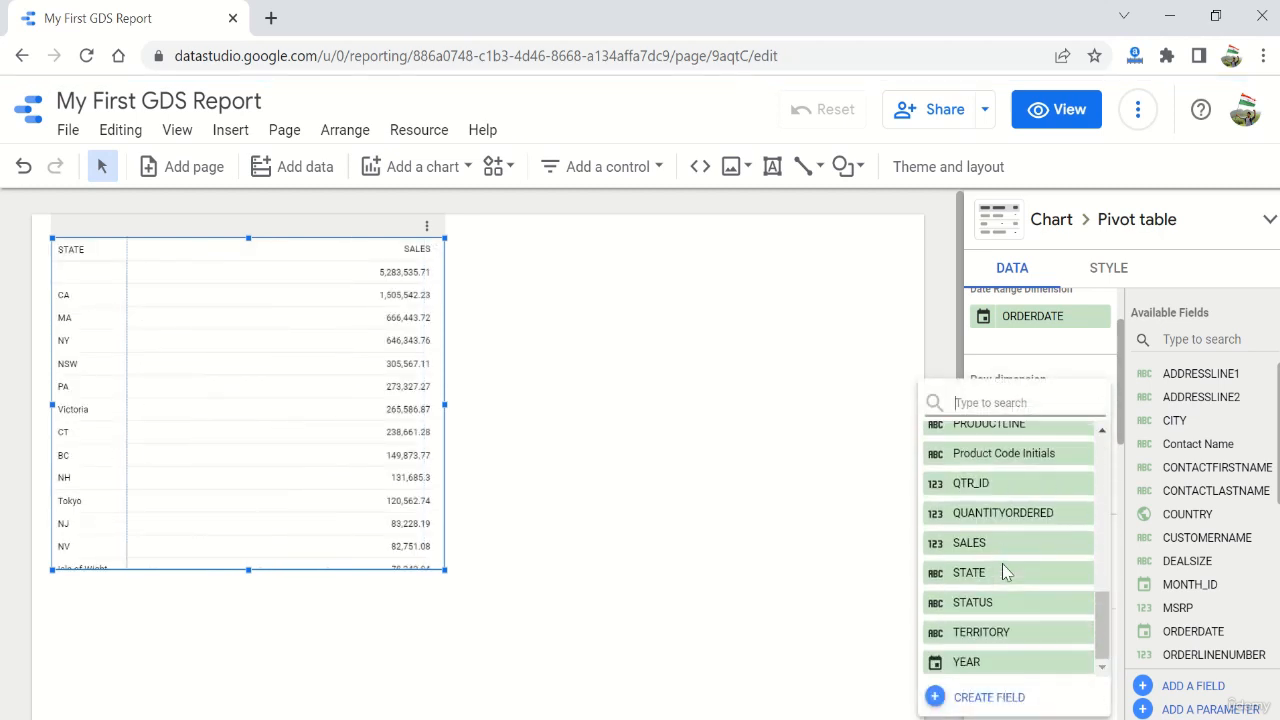
click(1003, 602)
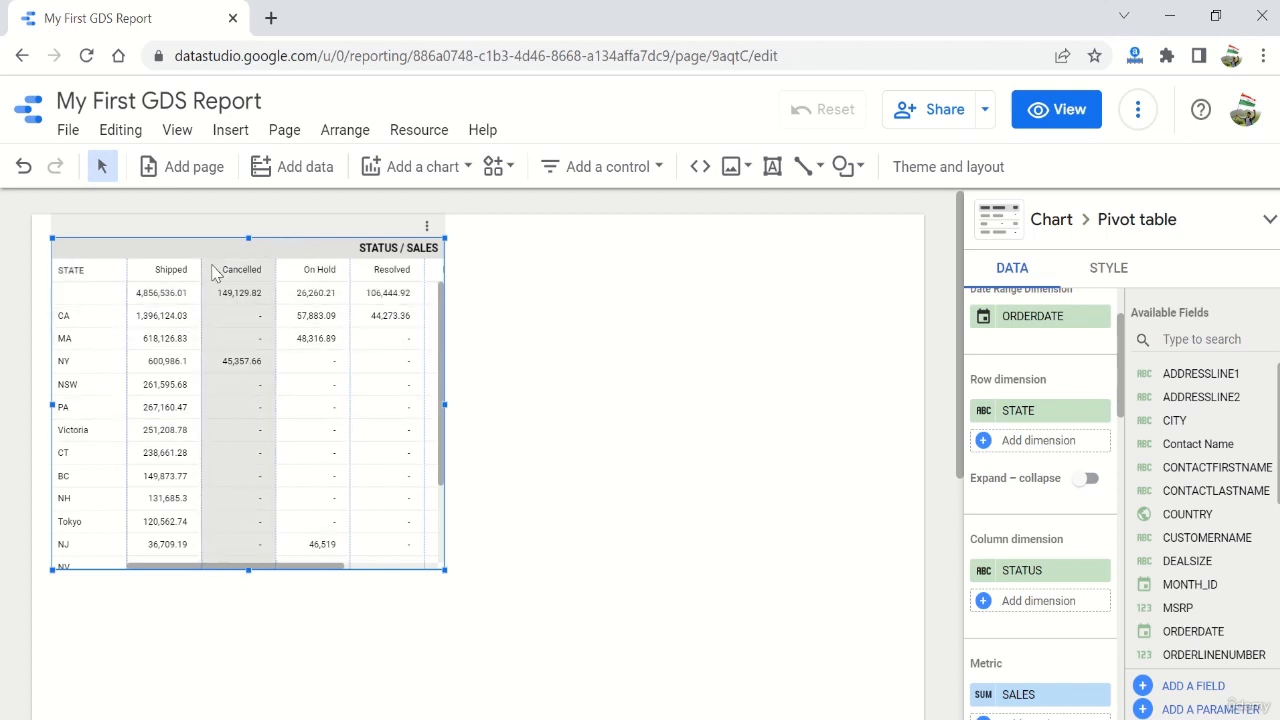
Show the grand total for both the rows and the columns of the pivot table.
scroll(1045, 565, down, 2)
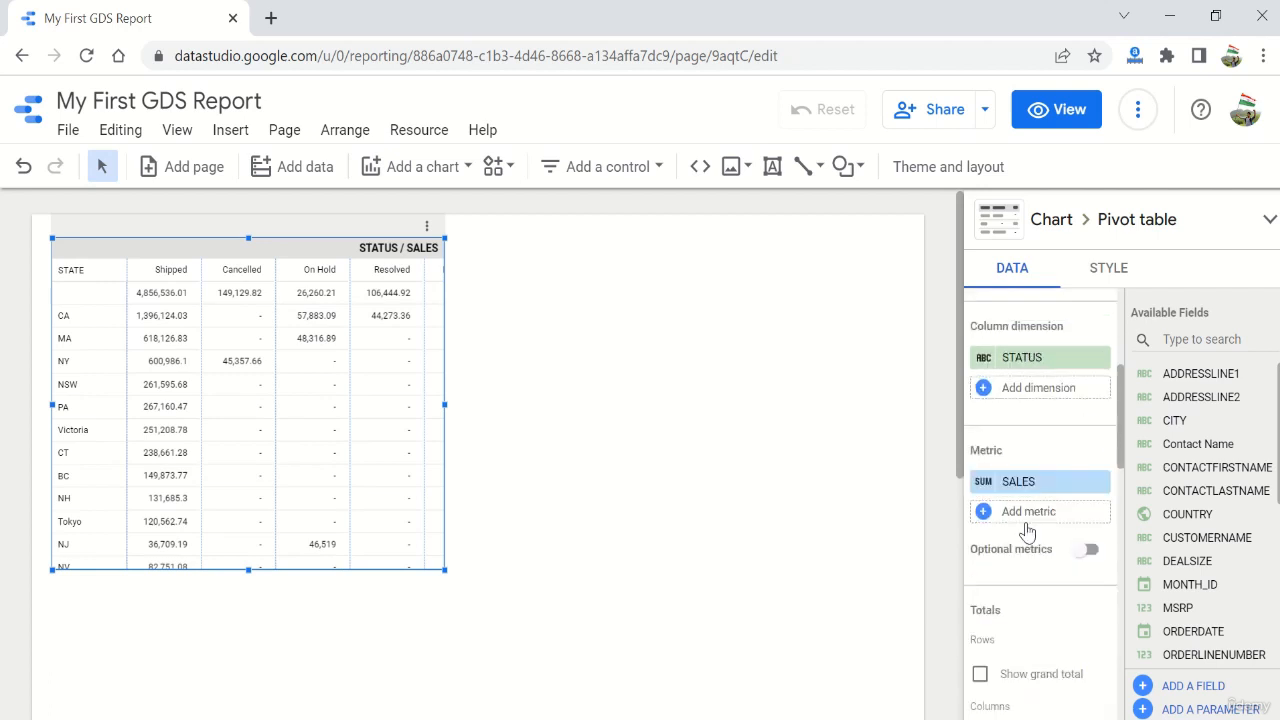
scroll(1062, 592, down, 2)
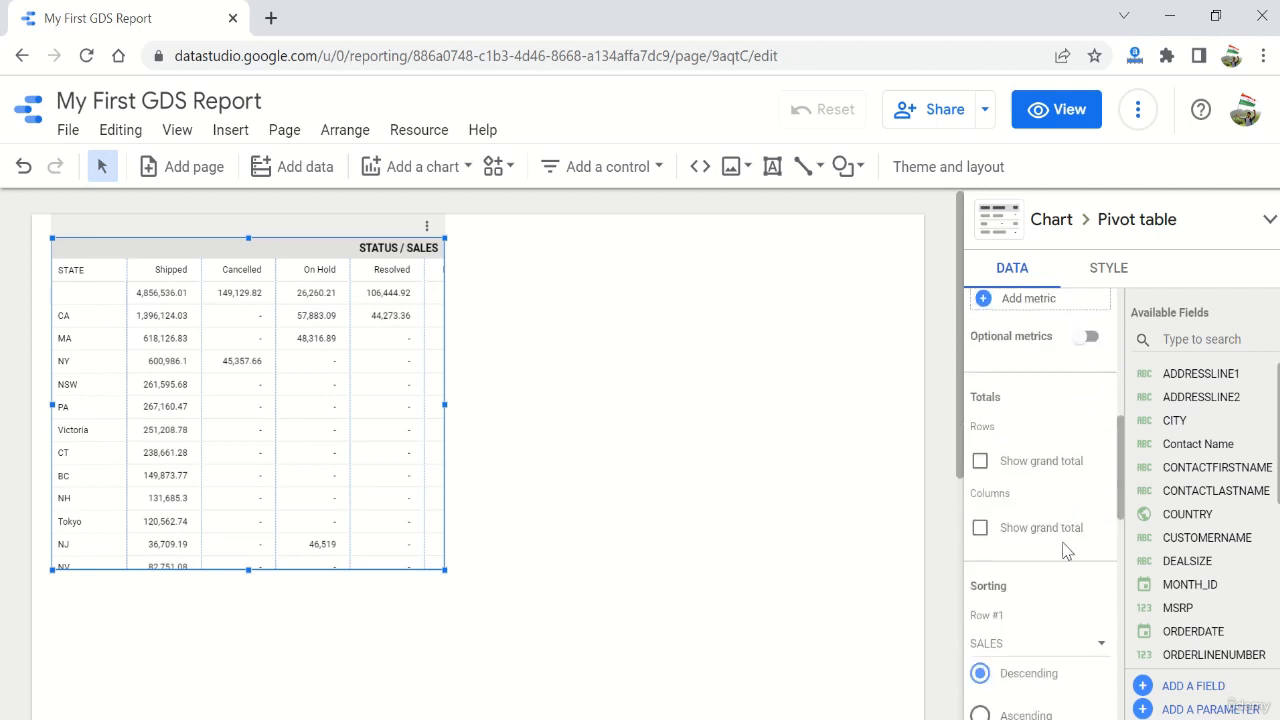
click(980, 462)
click(980, 527)
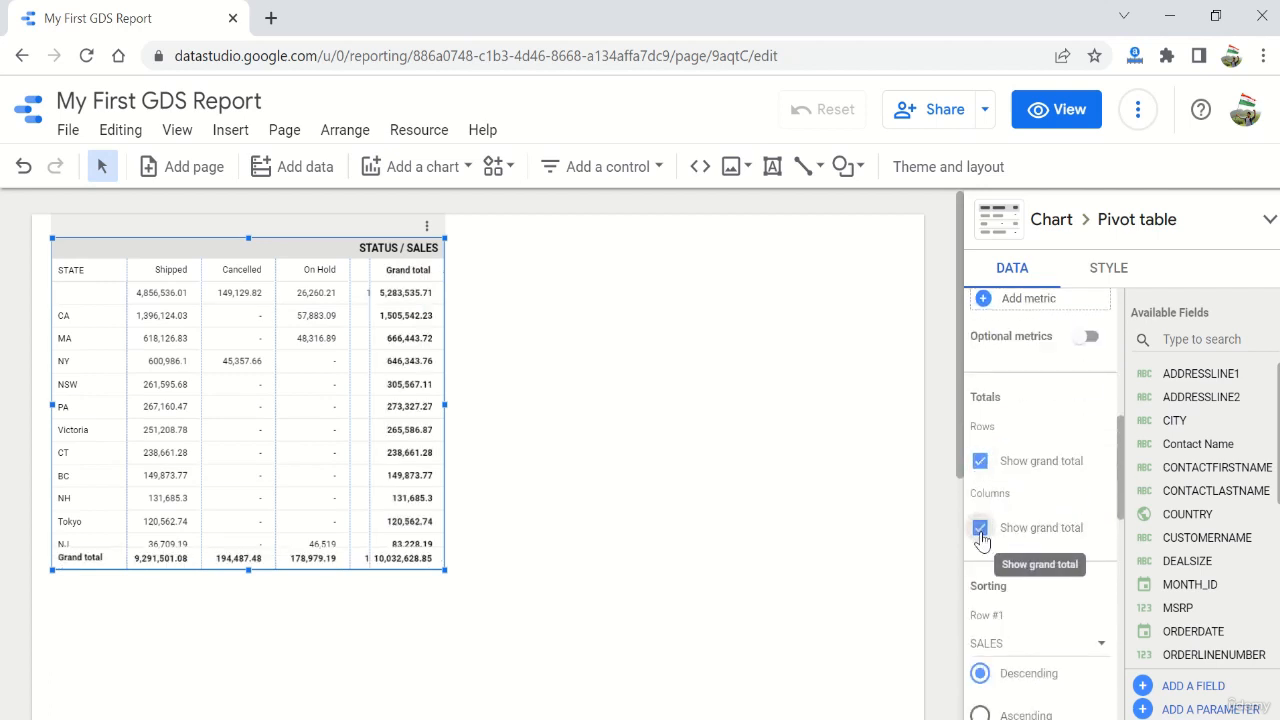
Widen the pivot table until all status columns and the grand total fit, and select the chart again.
drag(445, 406, 703, 418)
click(735, 435)
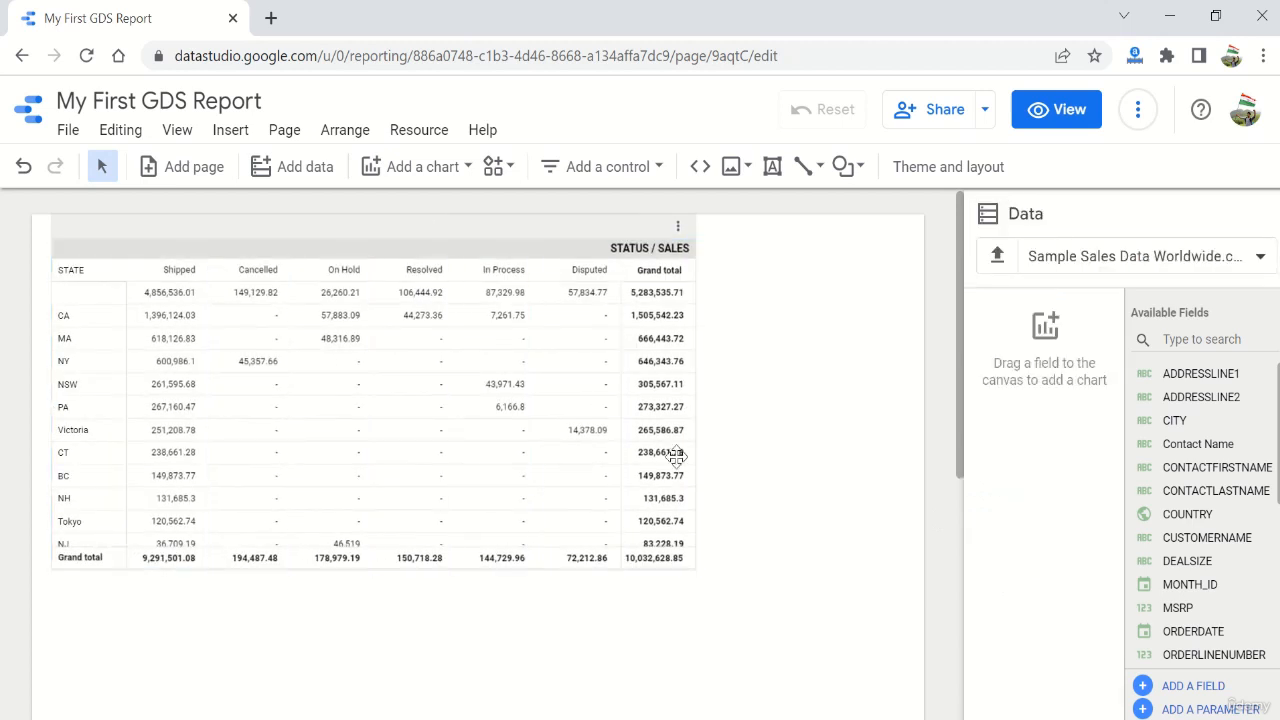
click(572, 432)
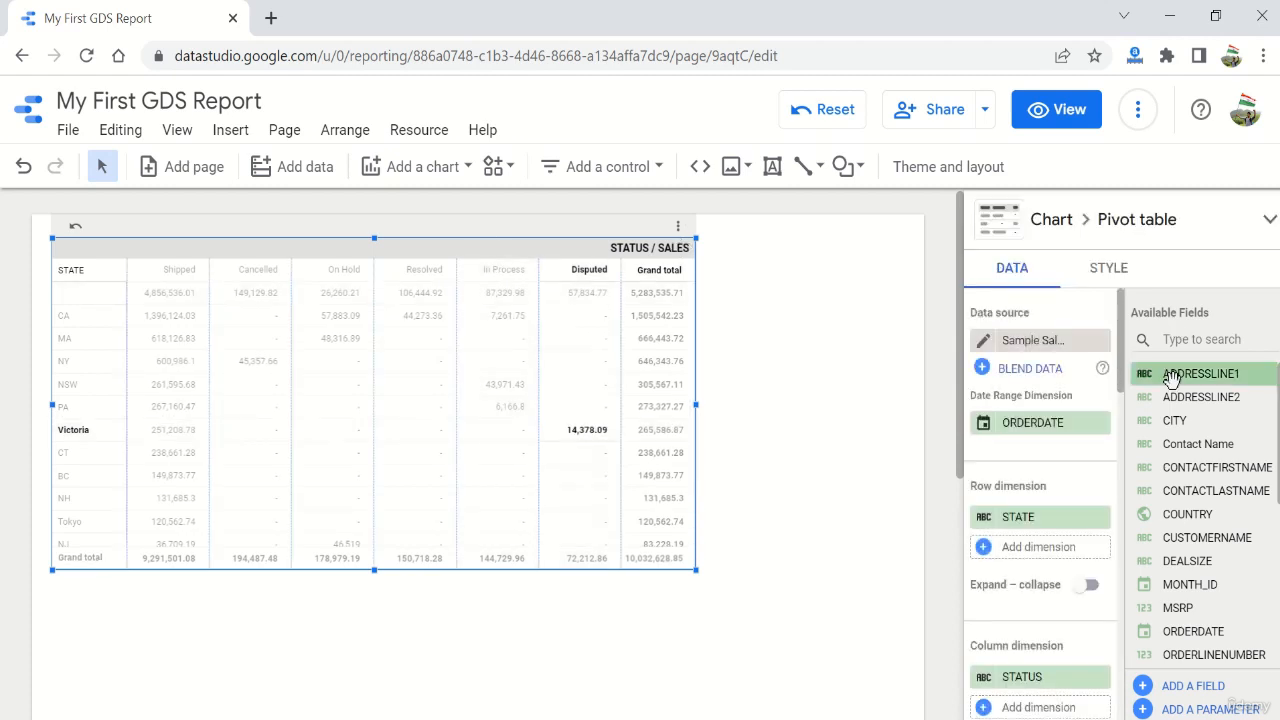
Review the pivot table's dimension and metric setup and its style options for labels, missing data, number format, background and border.
scroll(1049, 583, down, 4)
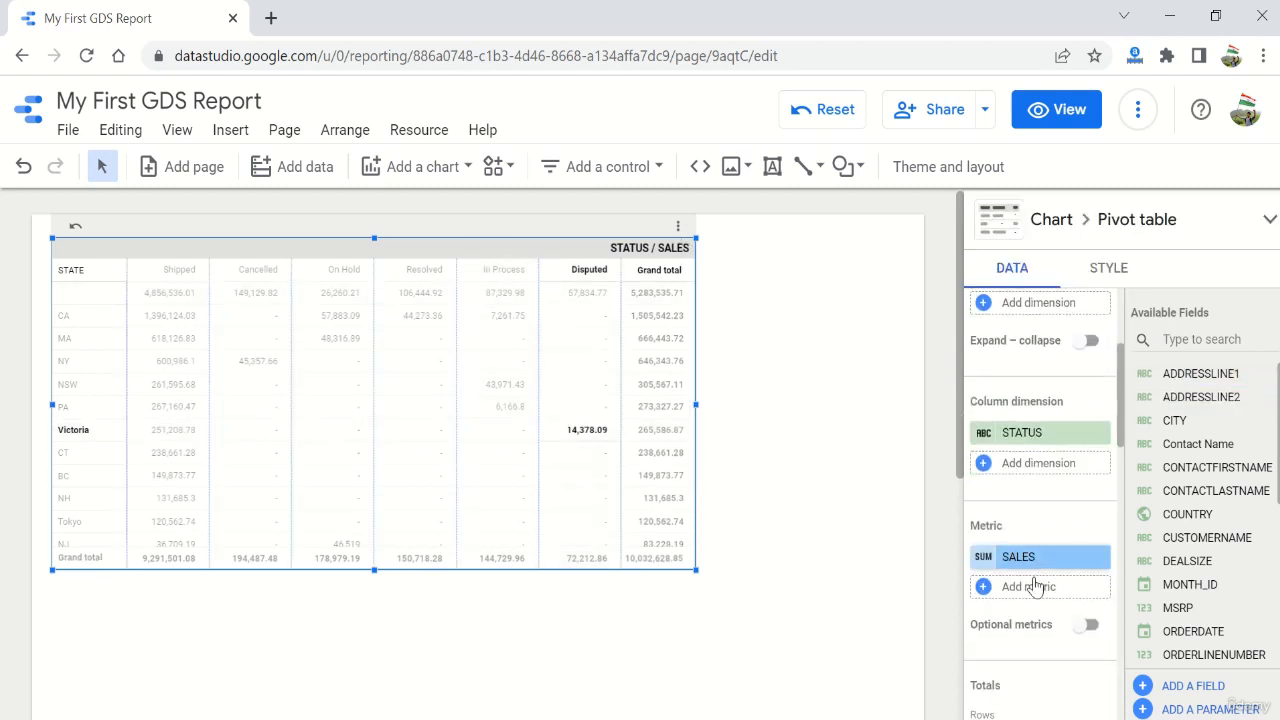
click(1108, 270)
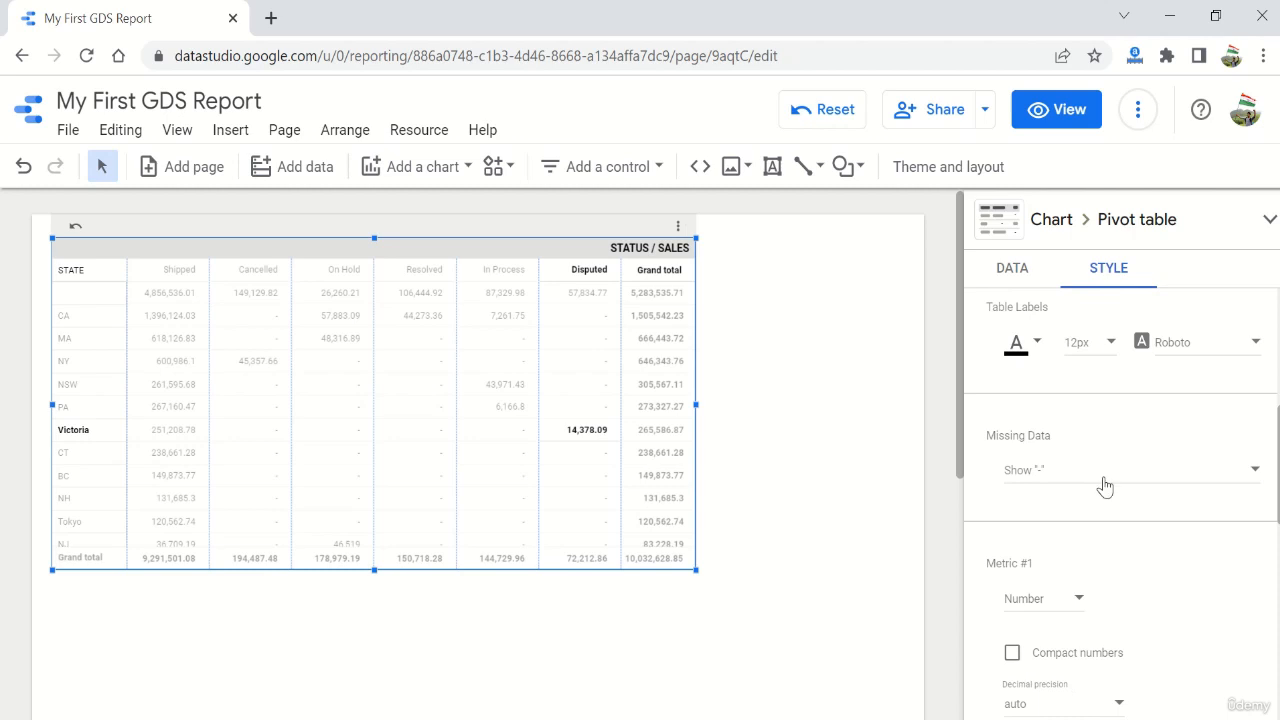
scroll(1104, 486, down, 7)
scroll(1104, 486, up, 4)
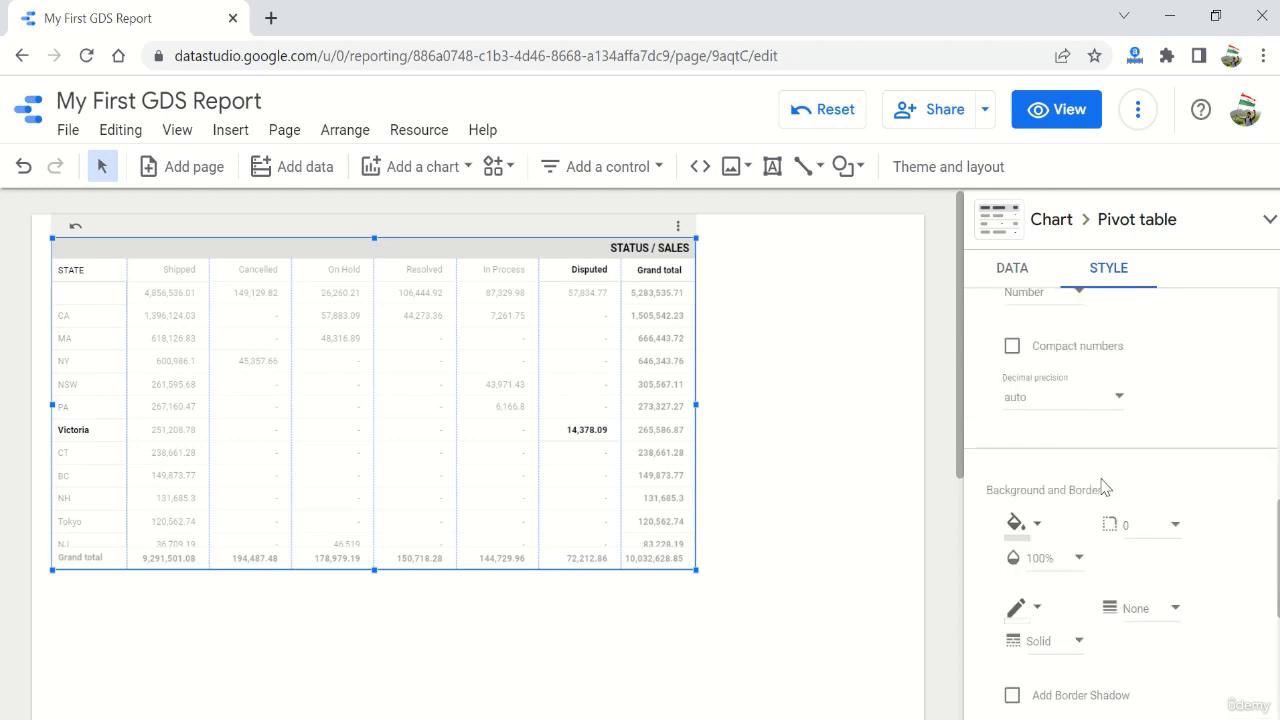
scroll(1104, 486, up, 3)
Convert the chart to a pivot table with bars and from there to a pivot table with heatmap.
click(1269, 219)
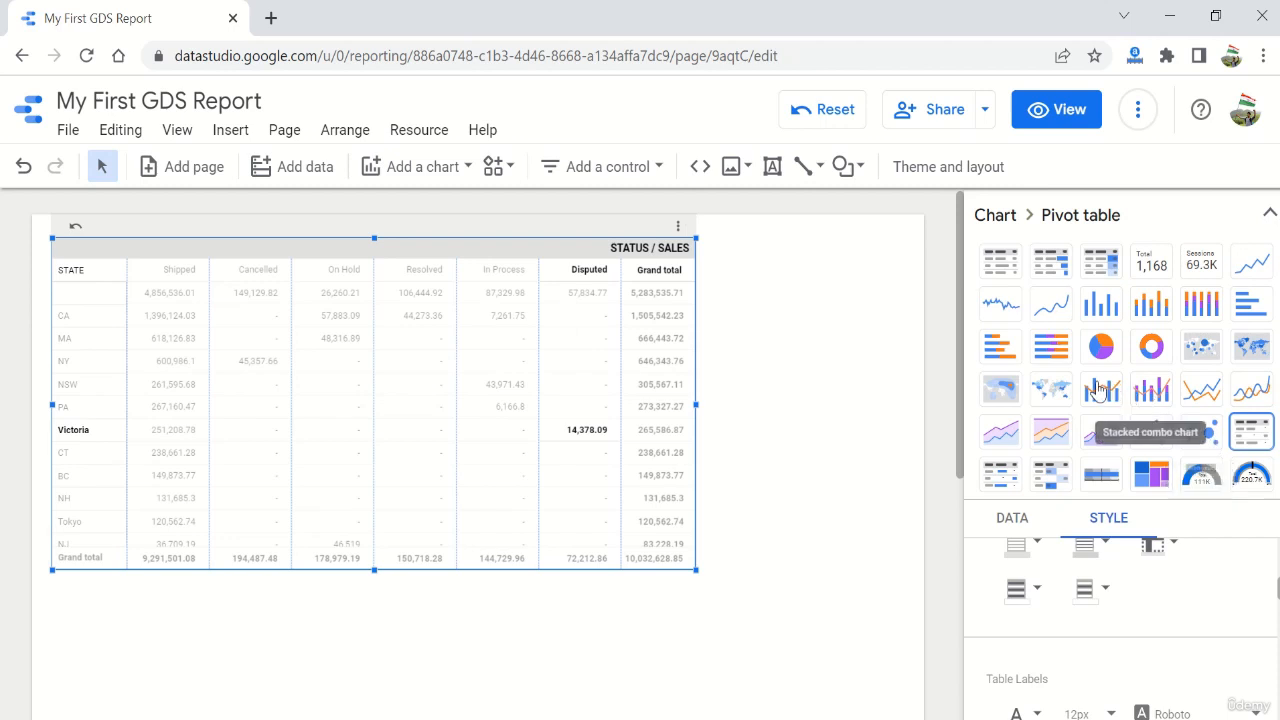
click(1001, 476)
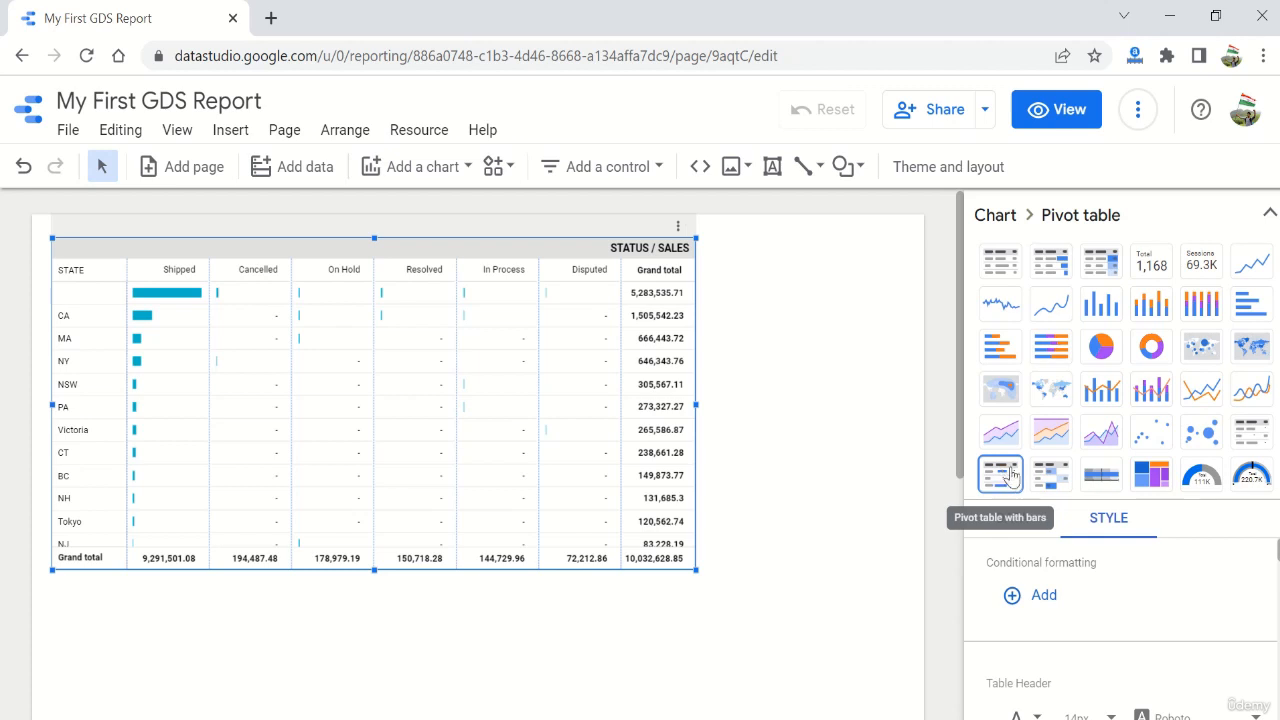
click(1059, 472)
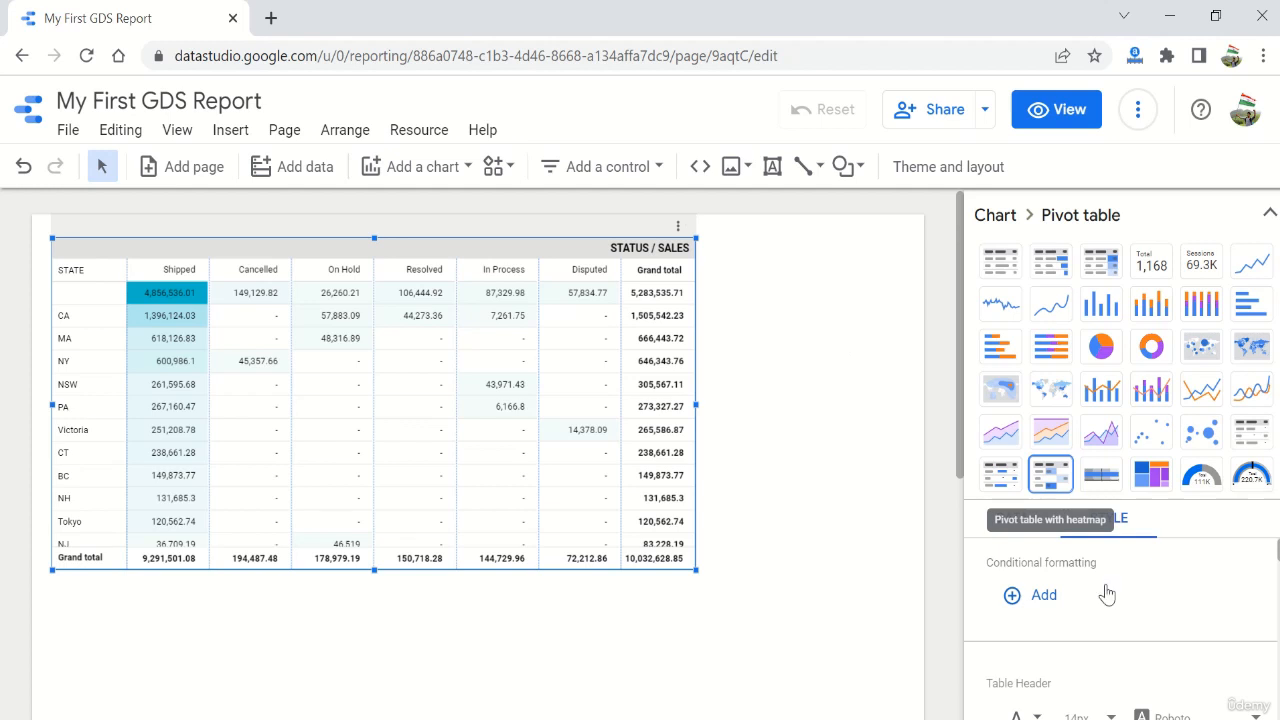
scroll(1107, 594, down, 1)
click(1012, 518)
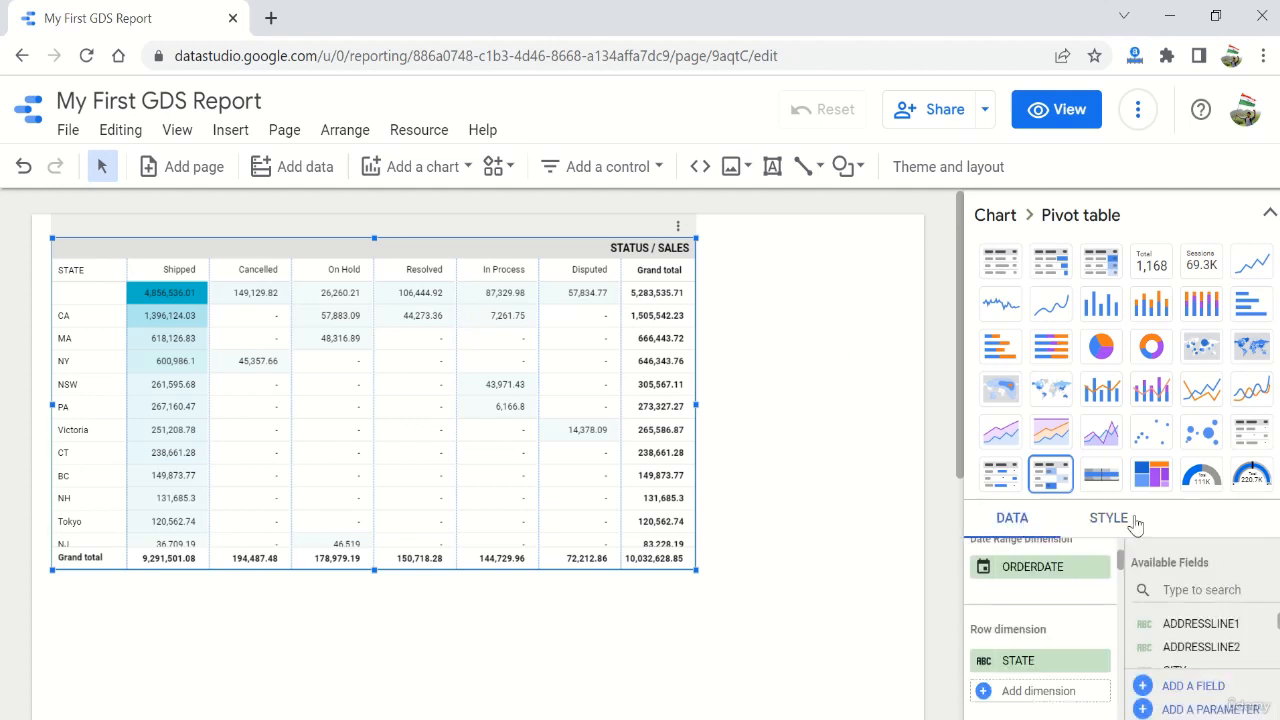
click(1268, 213)
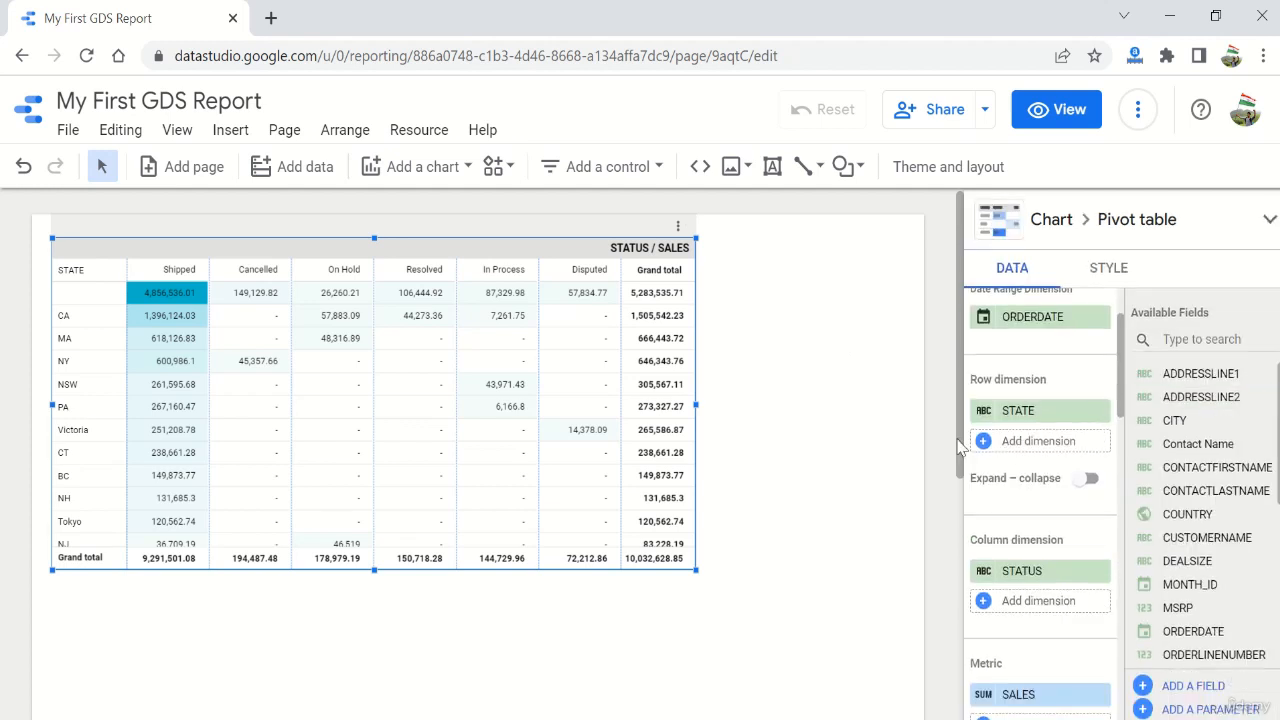